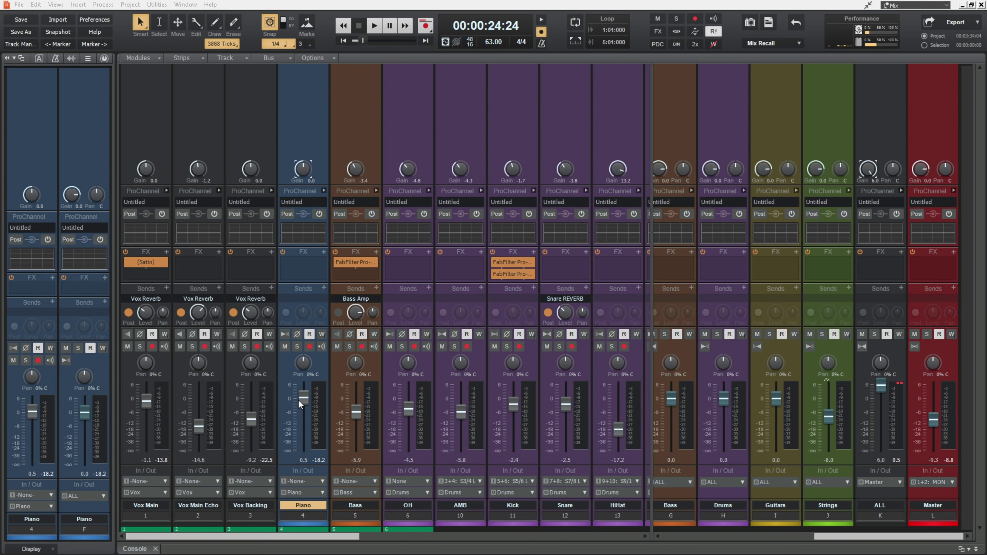
Return to Track view, enable Show Track Peak Markers, and play the project to capture peaks
left_click(156, 549)
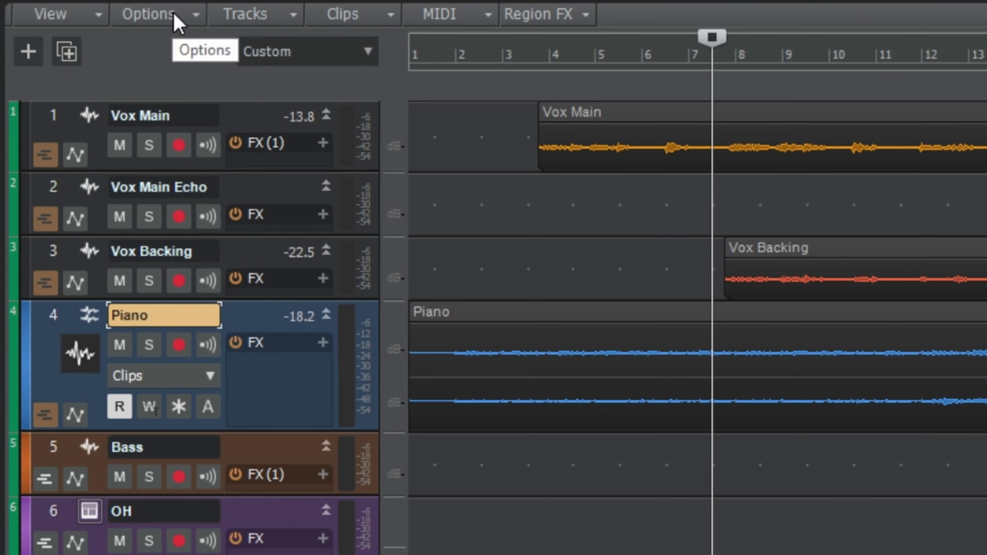
left_click(176, 20)
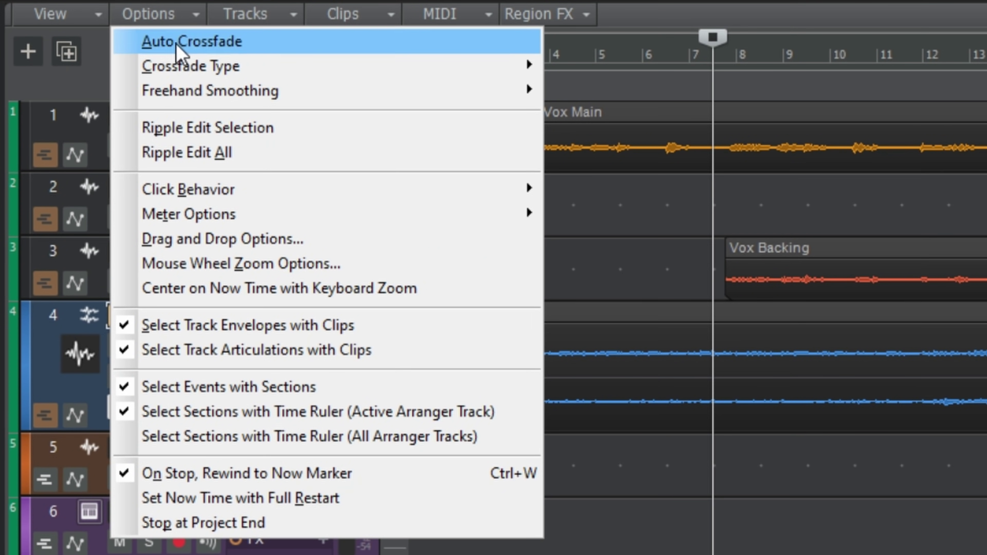
mouse_move(221, 212)
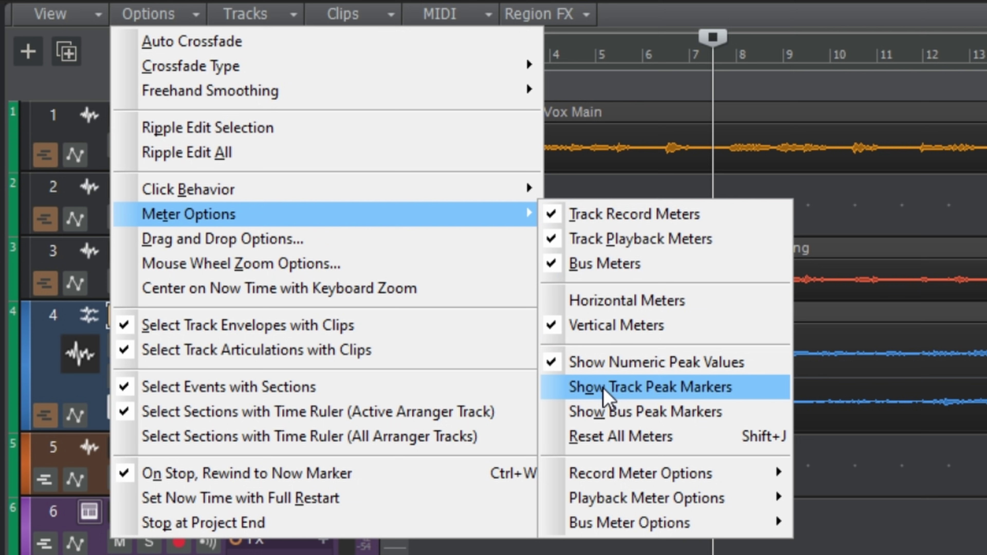
left_click(632, 389)
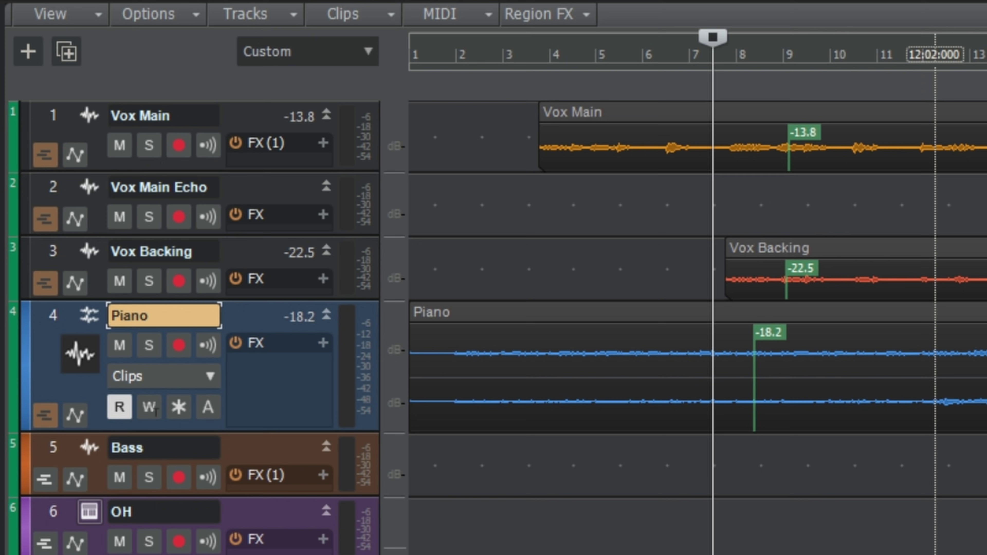
key("space")
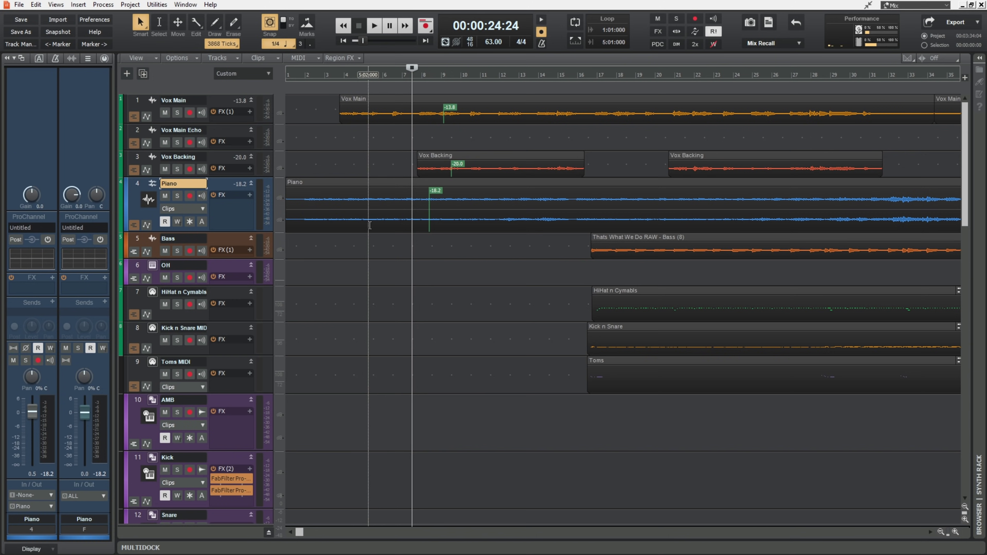
Reveal the bus pane and drag its splitter up to list Guitars, Strings, ALL and Master
scroll(340, 248, "down", 15)
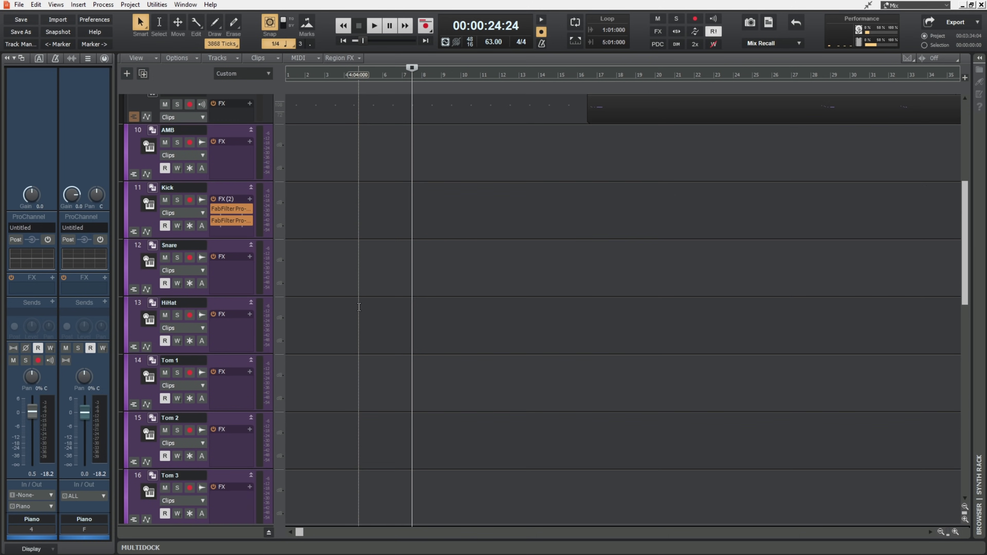
scroll(362, 311, "up", 15)
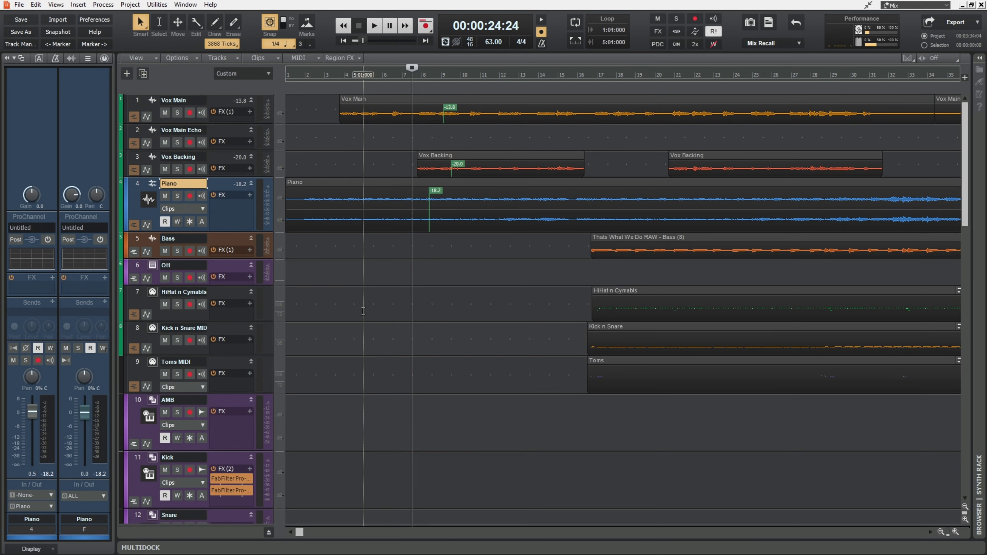
scroll(363, 310, "down", 4)
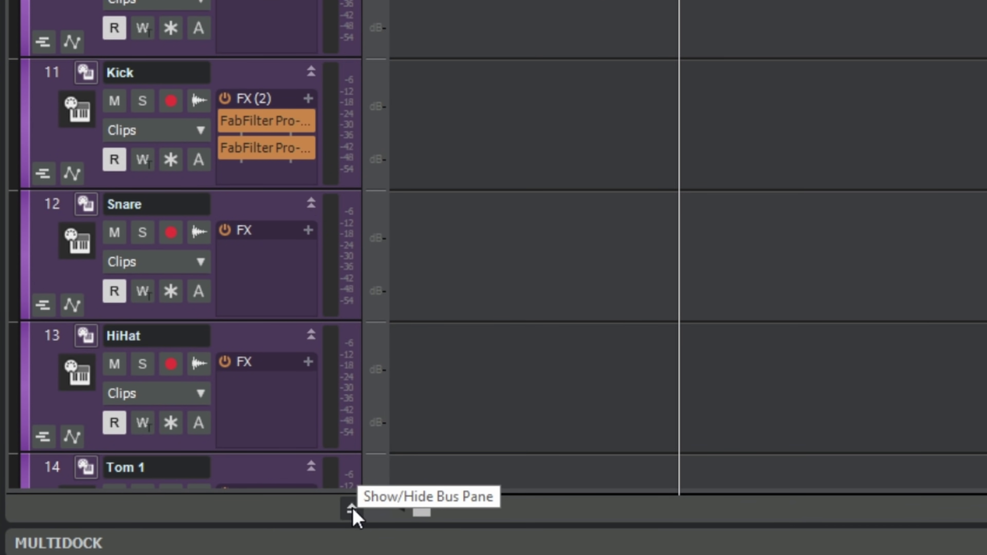
left_click(351, 509)
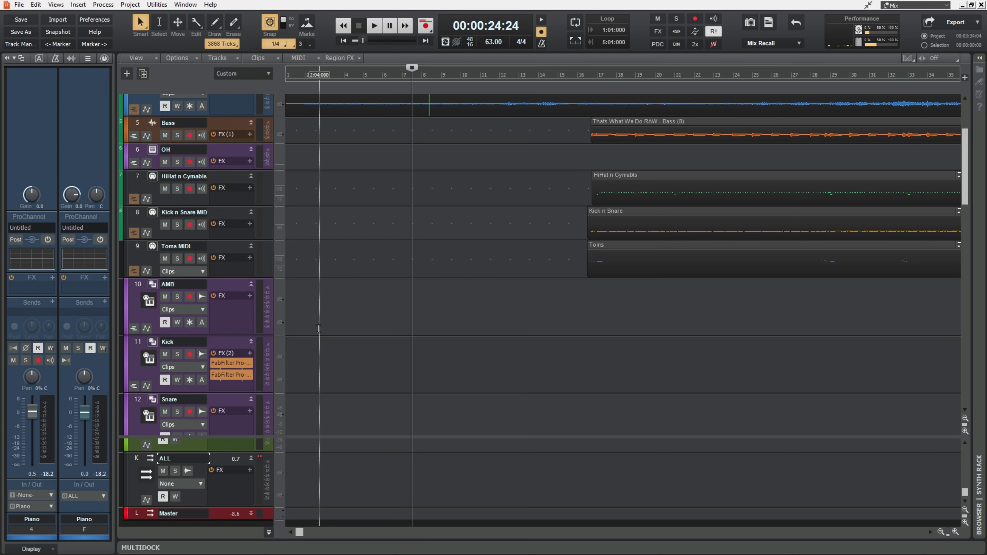
scroll(350, 477, "up", 5)
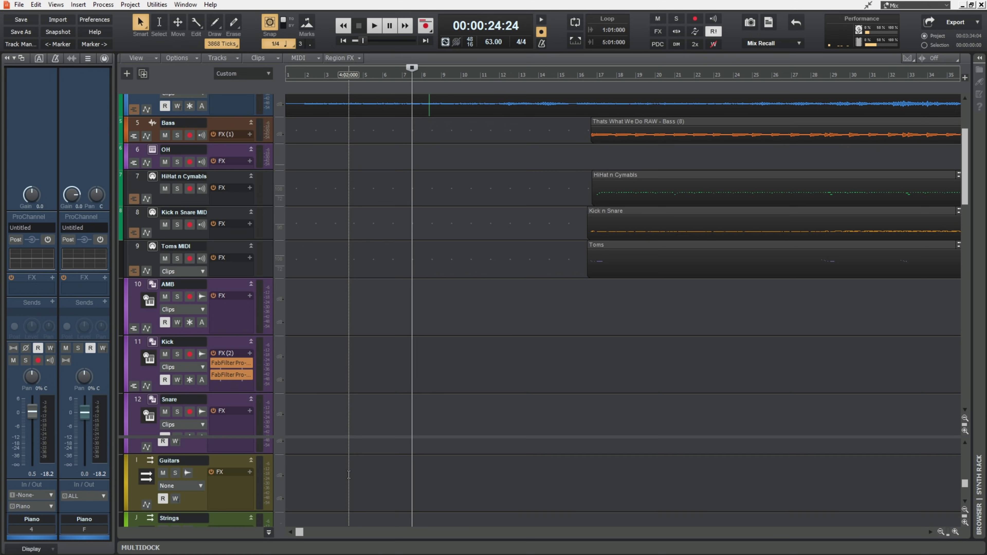
left_click_drag(377, 437, 387, 313)
scroll(296, 385, "down", 4)
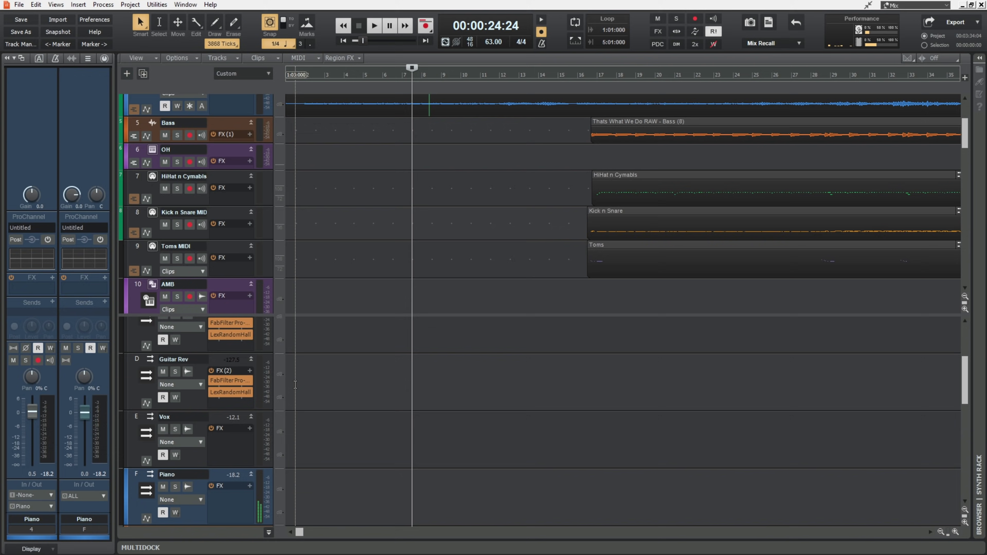
scroll(296, 385, "up", 2)
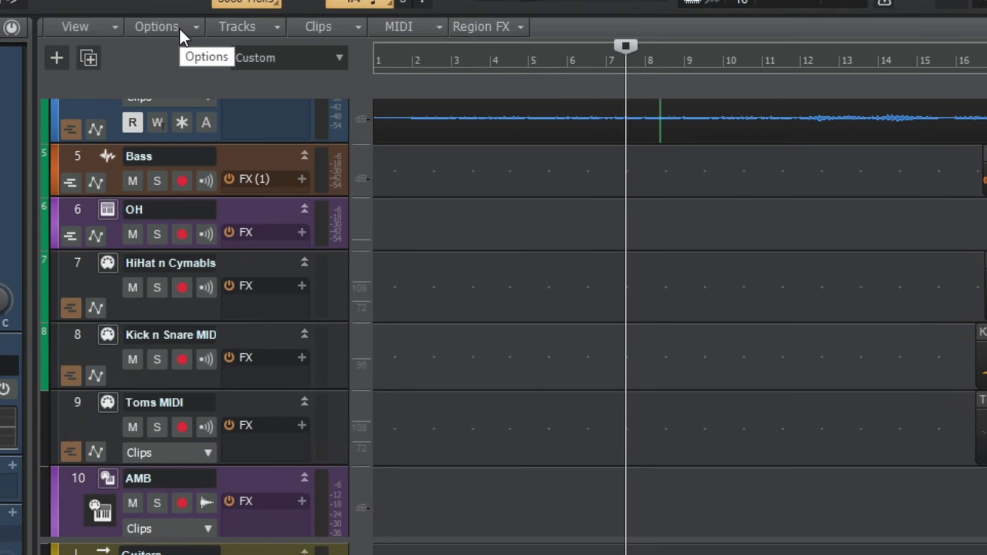
Enable Show Bus Peak Markers, then play and stop so ALL peaks at 0.5 and Master at -8.8
left_click(189, 58)
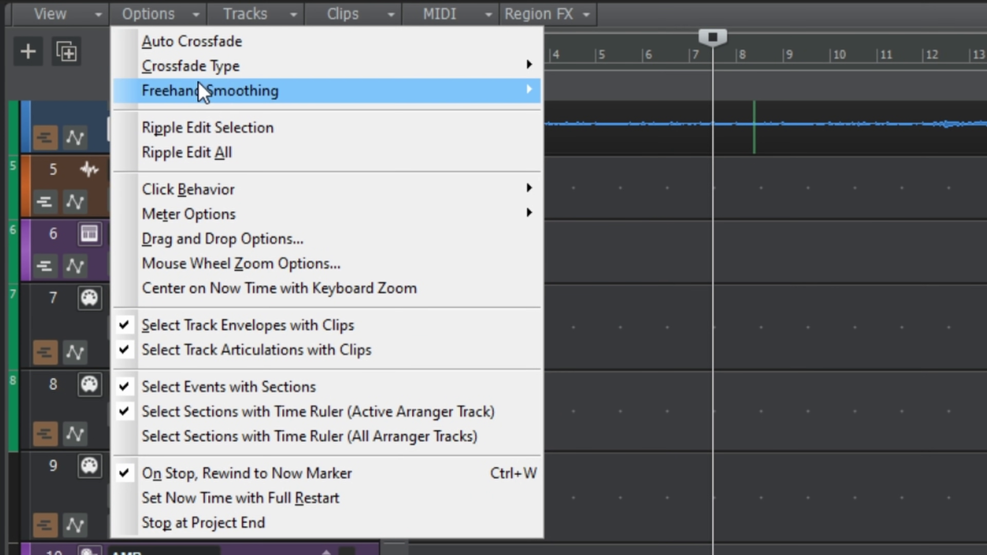
mouse_move(233, 216)
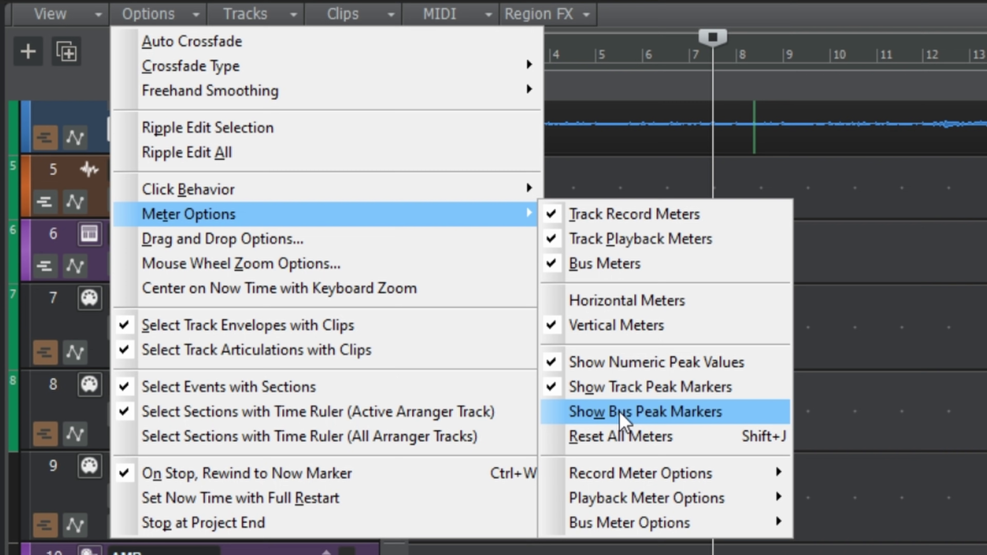
left_click(658, 412)
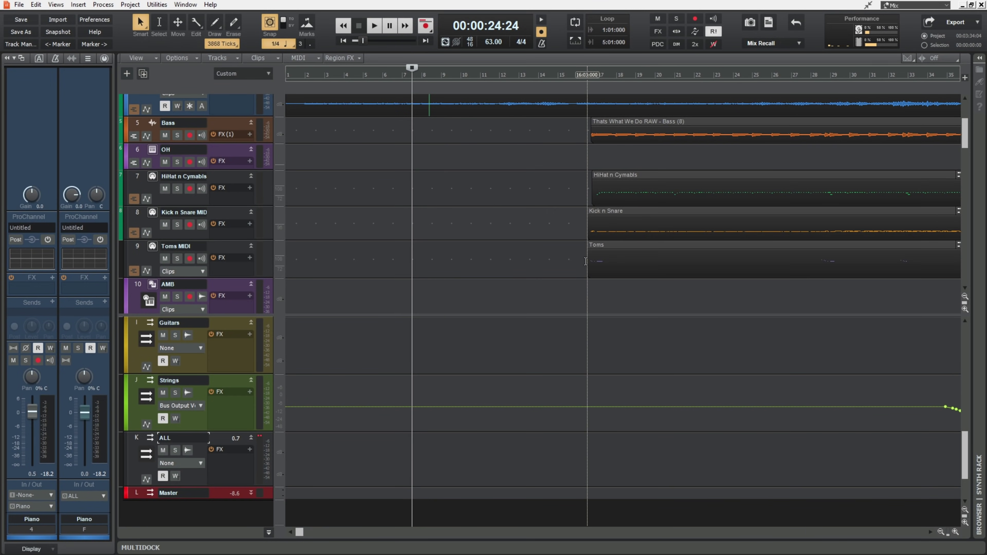
key("space")
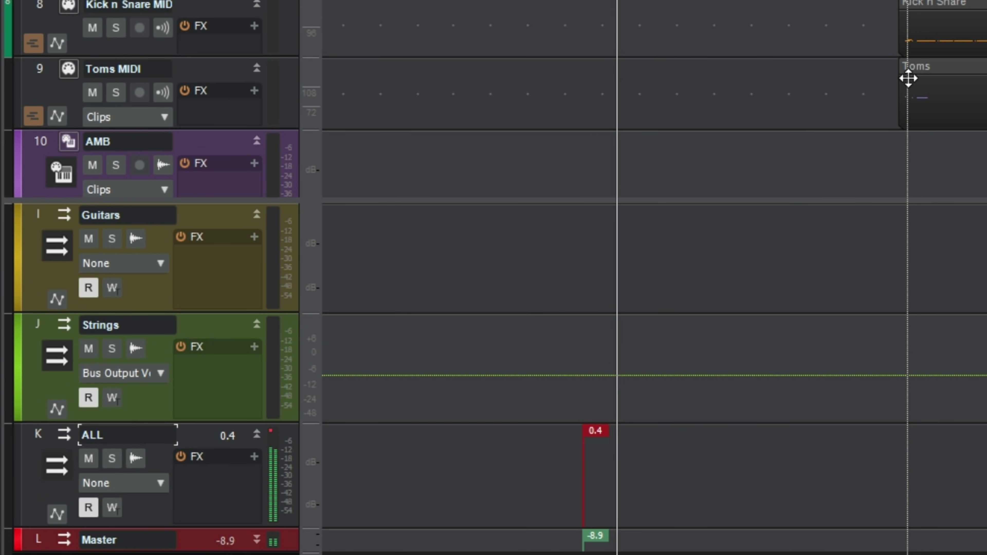
key("space")
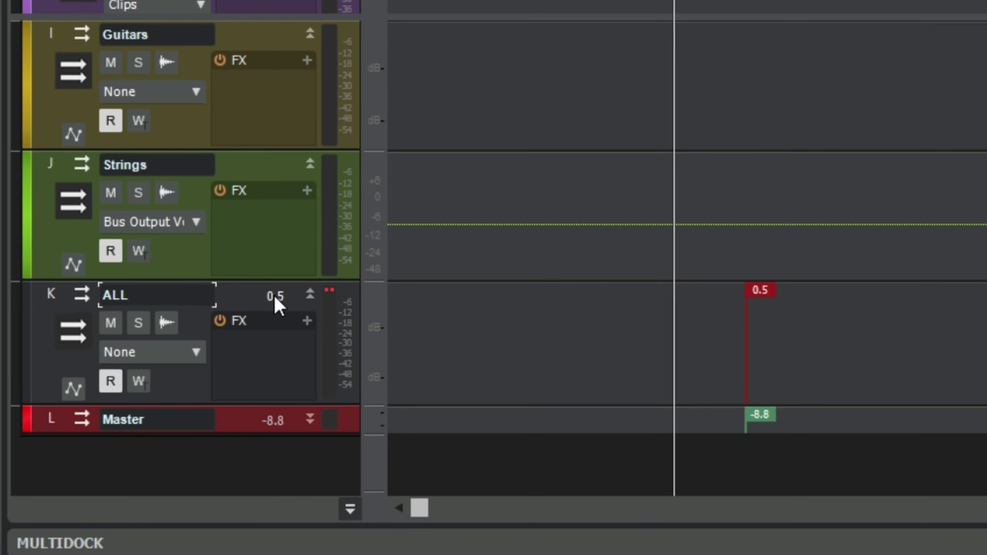
Use Go to Peak on the ALL bus peak value to jump the now time there
mouse_move(270, 298)
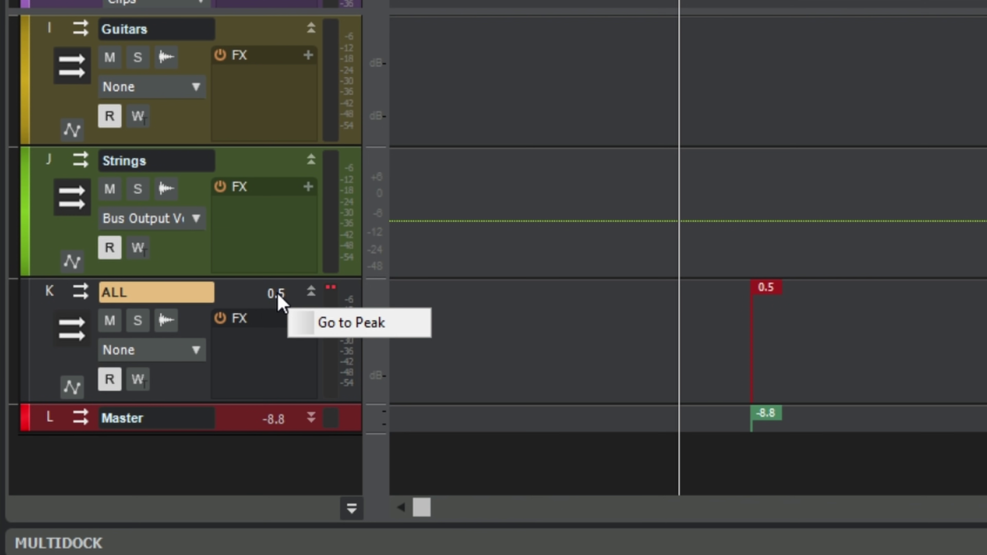
left_click(358, 330)
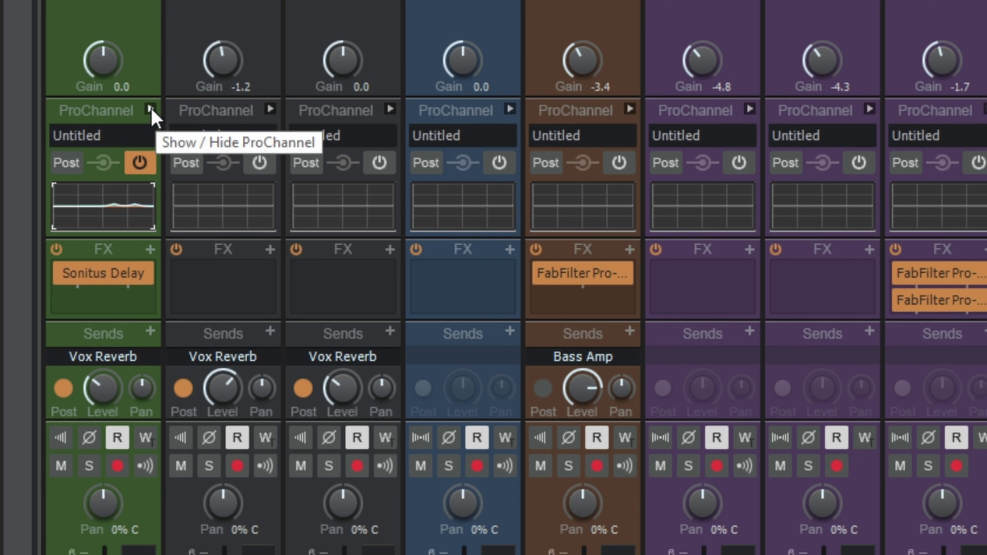
left_click(151, 111)
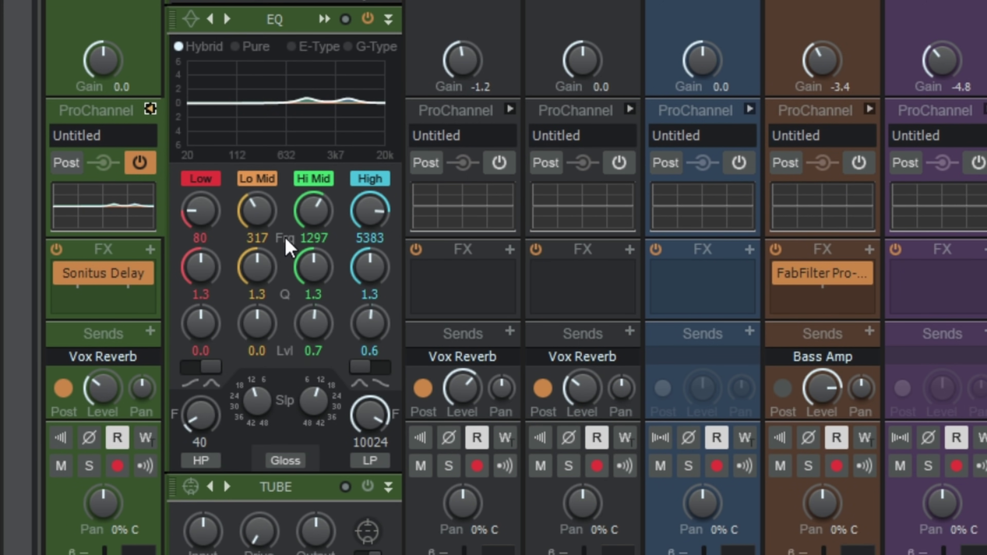
scroll(328, 278, "up", 5)
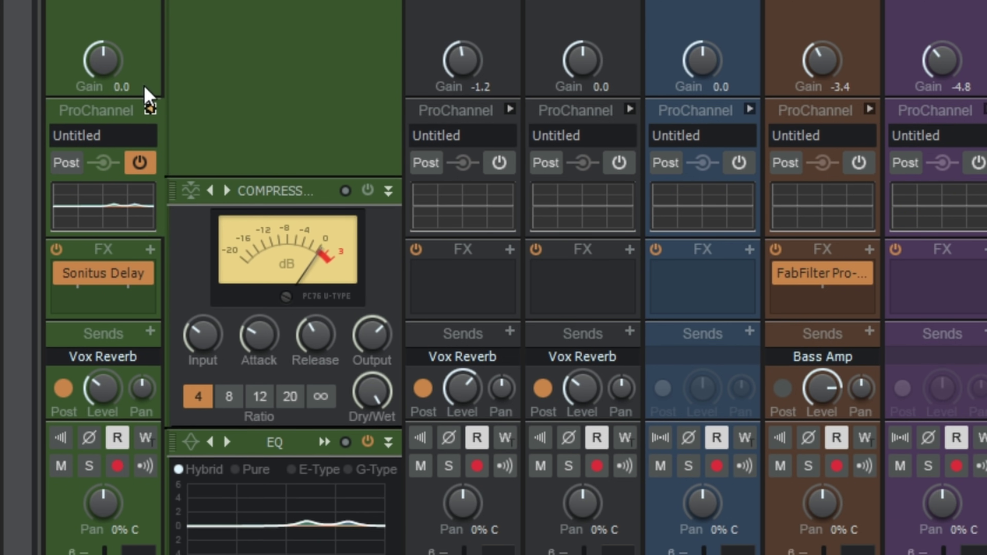
left_click(150, 110)
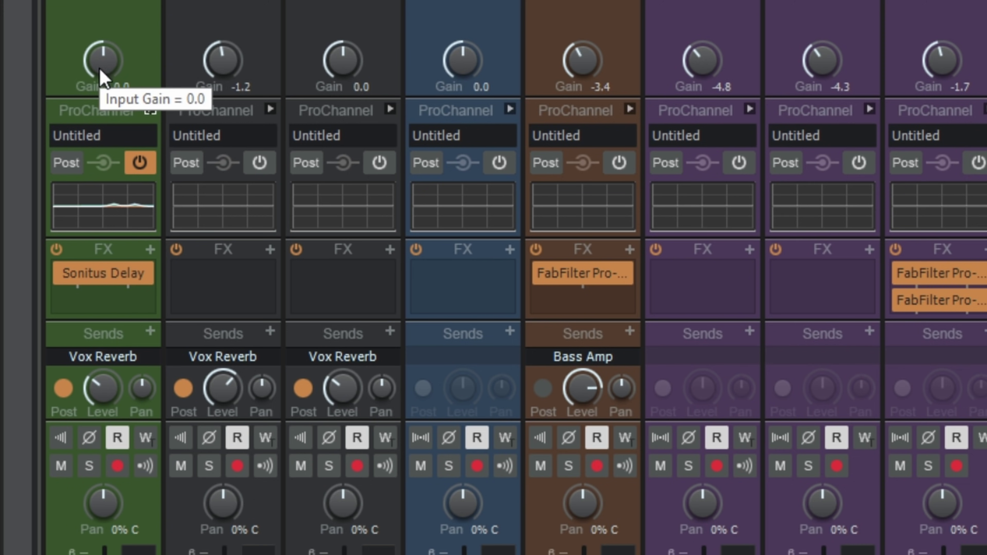
left_click(150, 110)
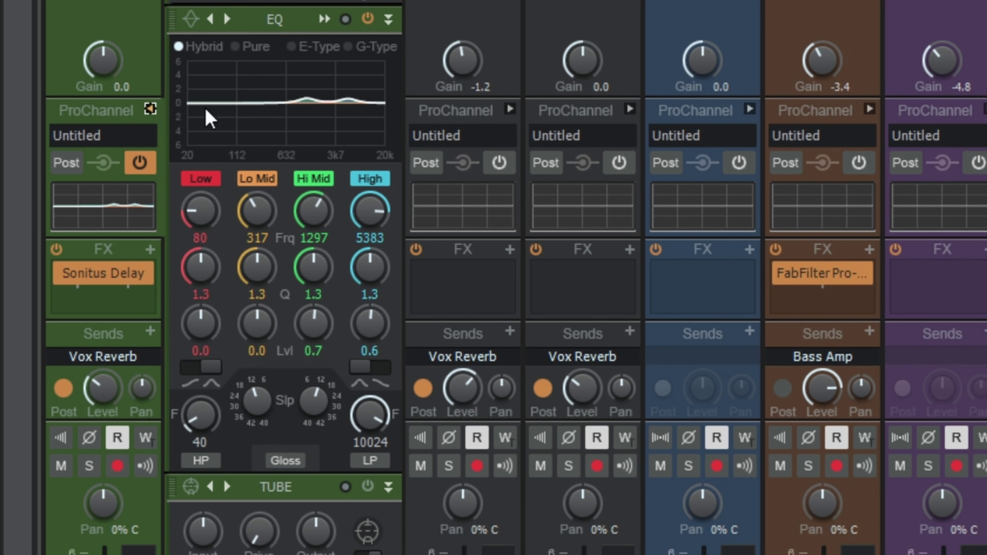
scroll(182, 275, "up", 2)
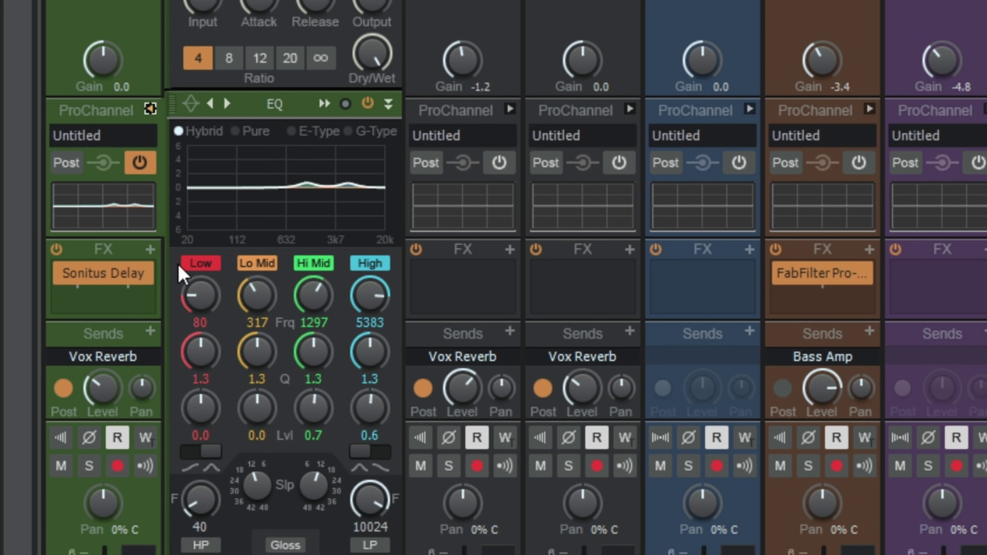
left_click(151, 110)
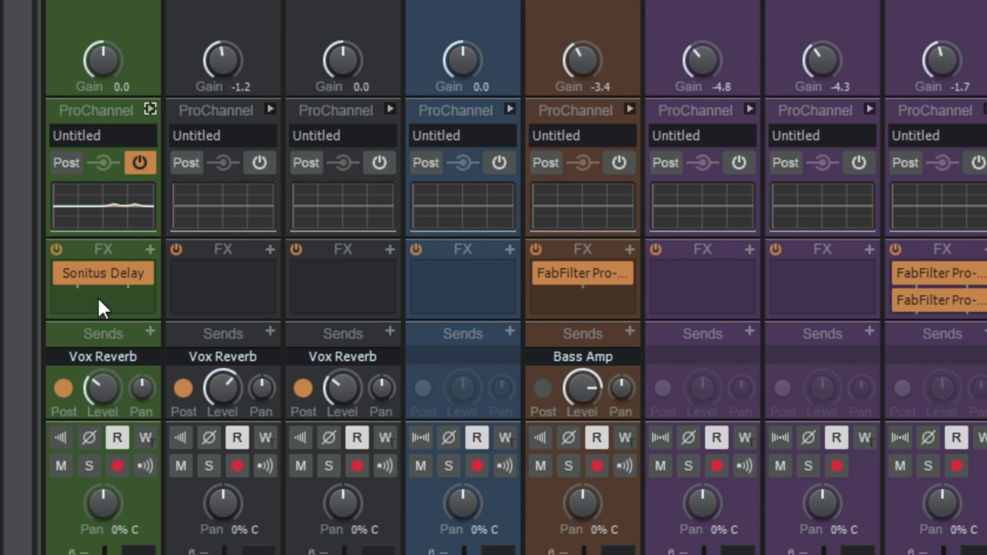
Expand the Vox Main ProChannel and insert an FX Chain module from the Tube module's menu
left_click(151, 109)
scroll(326, 26, "up", 3)
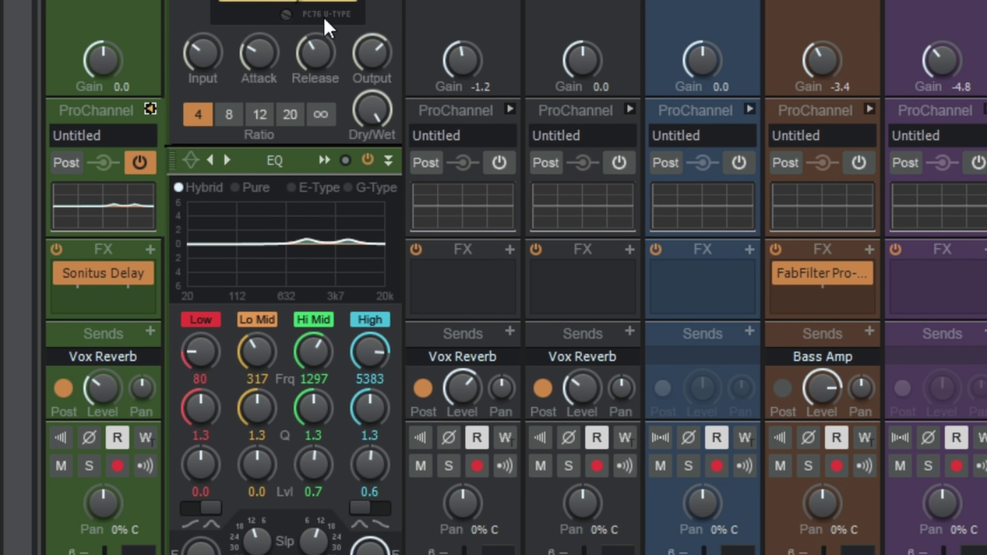
scroll(323, 31, "down", 3)
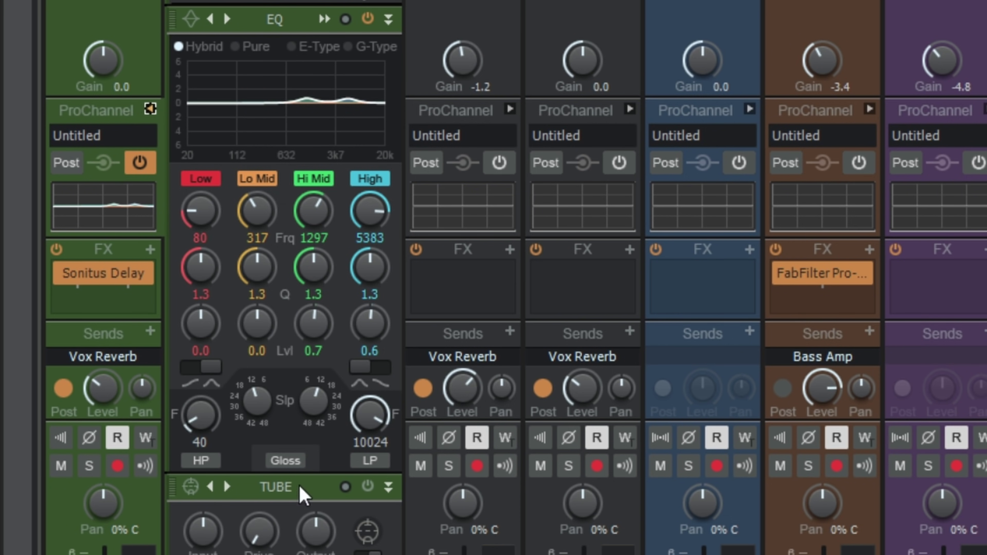
right_click(310, 494)
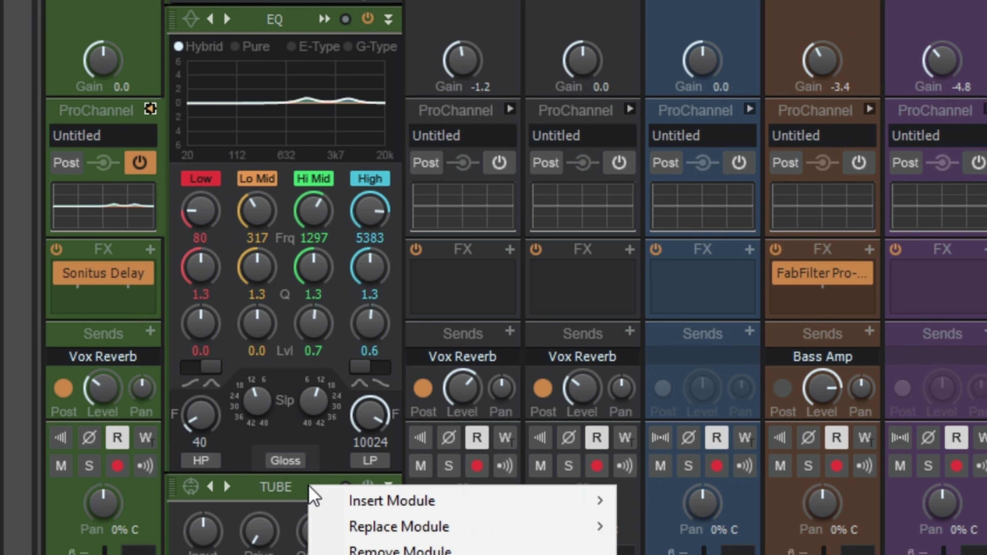
mouse_move(361, 500)
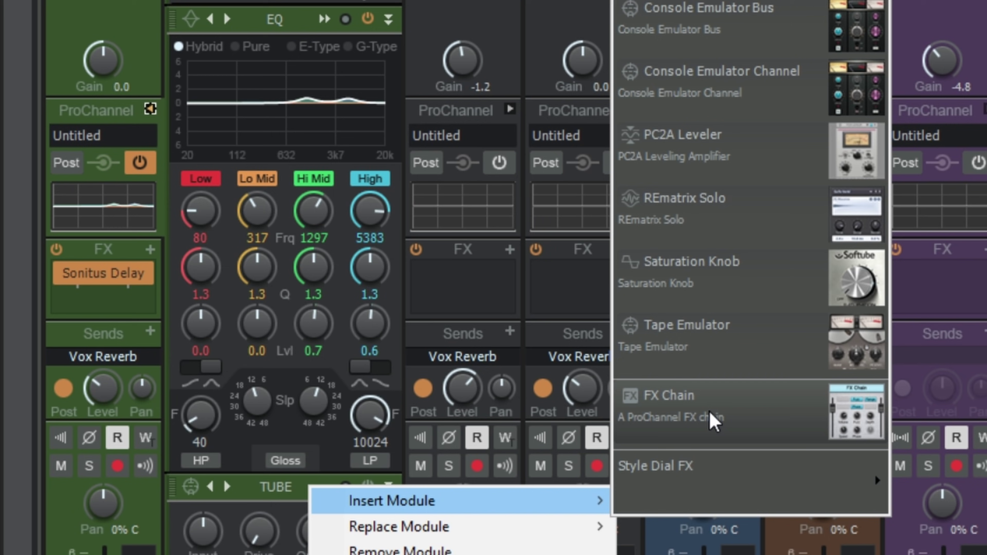
left_click(697, 403)
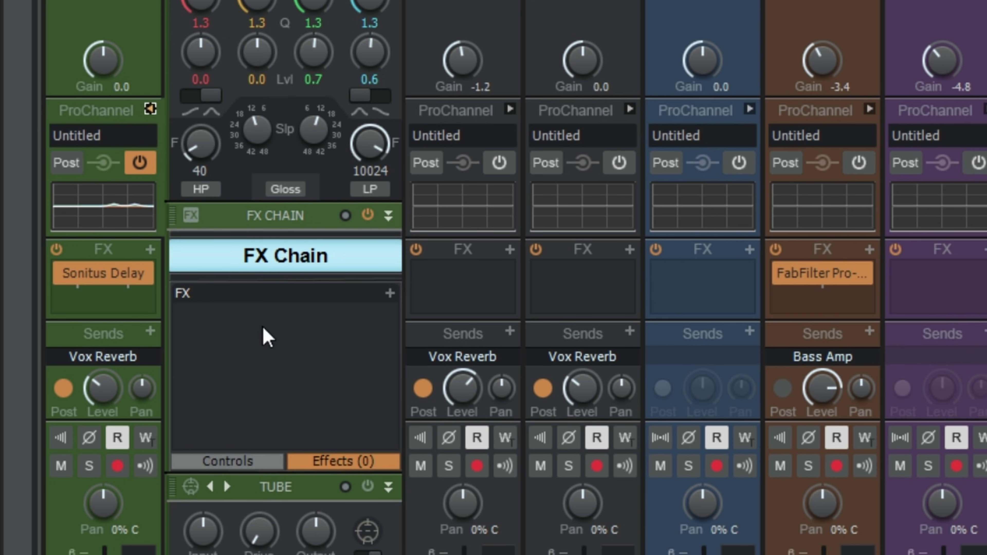
Add Cakewalk's Sonitus Reverb to the new FX Chain and close its plug-in window
left_click(390, 294)
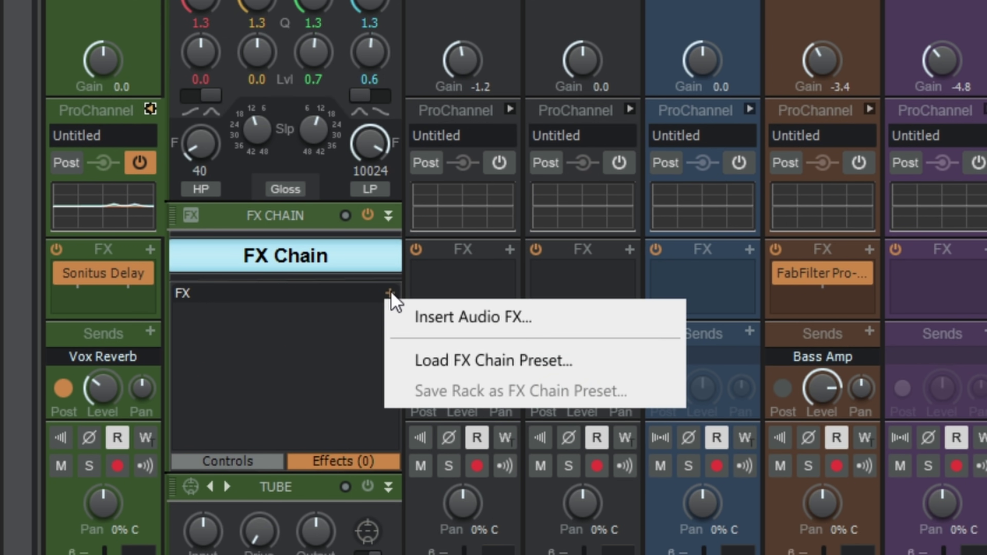
left_click(487, 321)
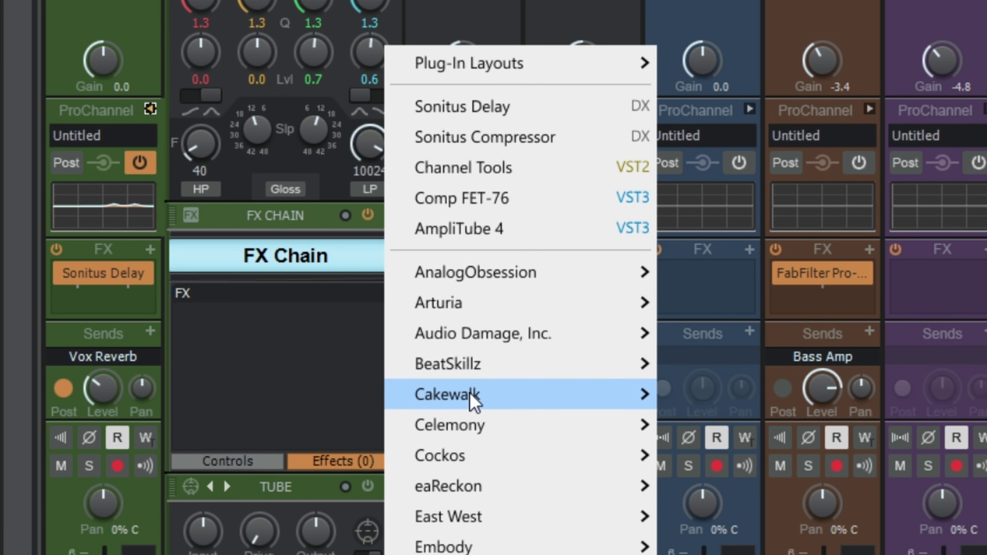
mouse_move(473, 399)
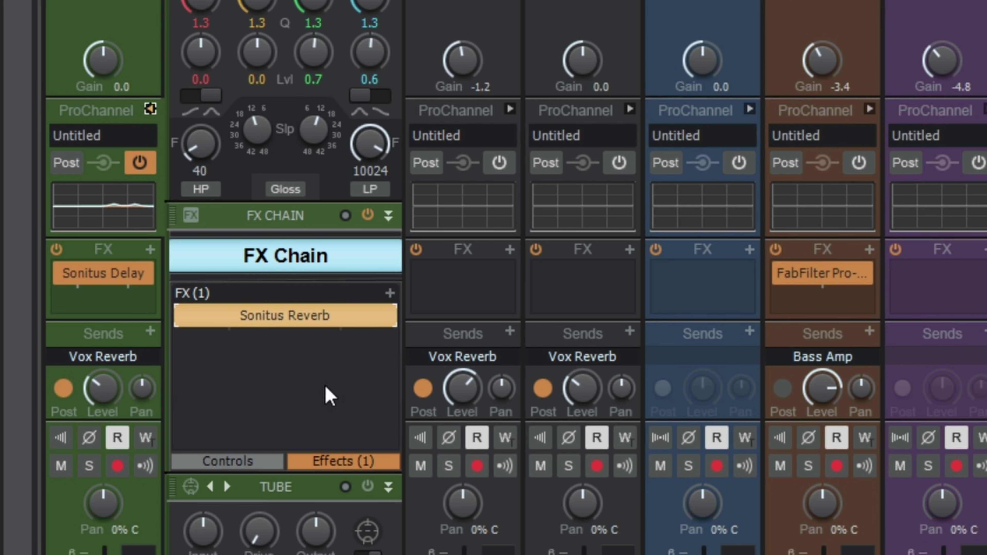
left_click(301, 265)
Rename the FX Chain to 'Reverb'
double_click(301, 265)
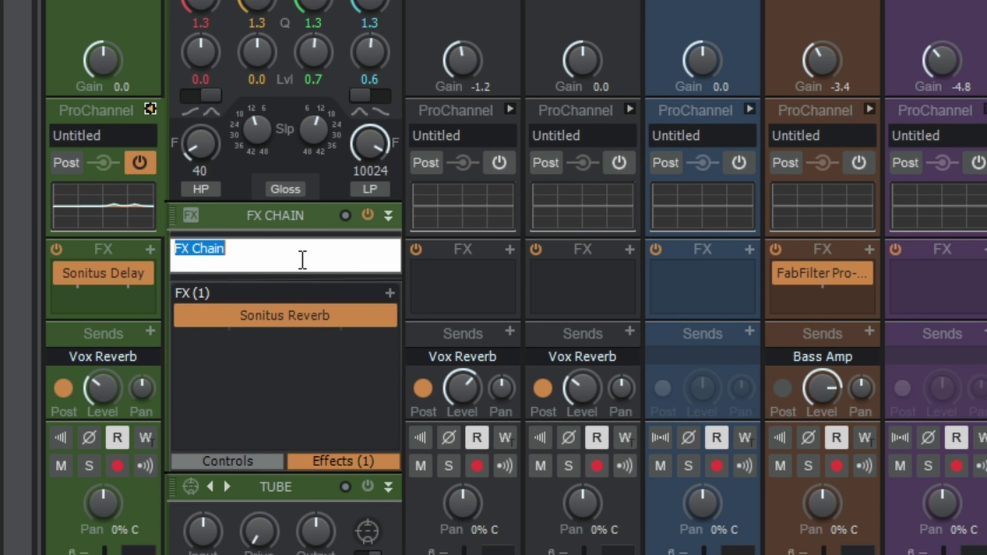
type("Rever")
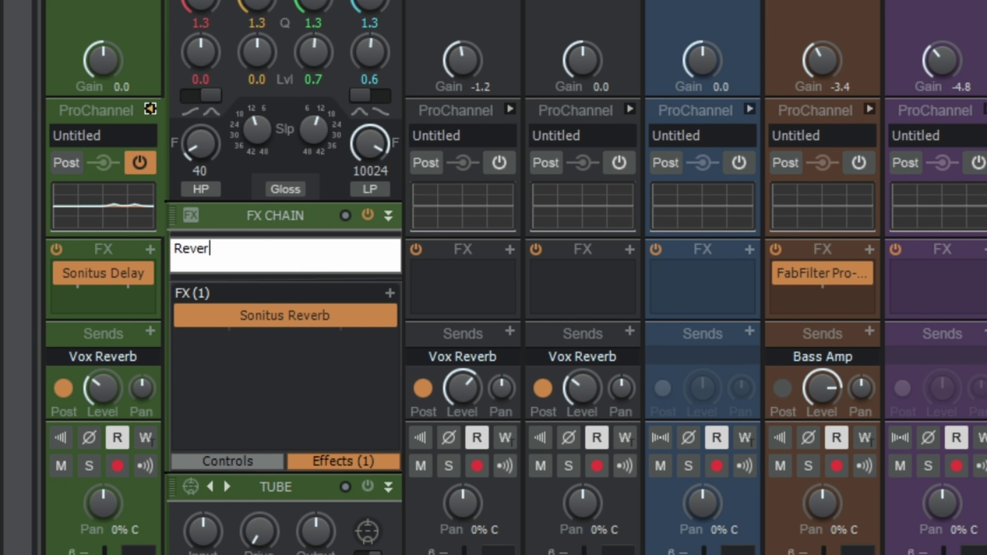
type("b")
key("Return")
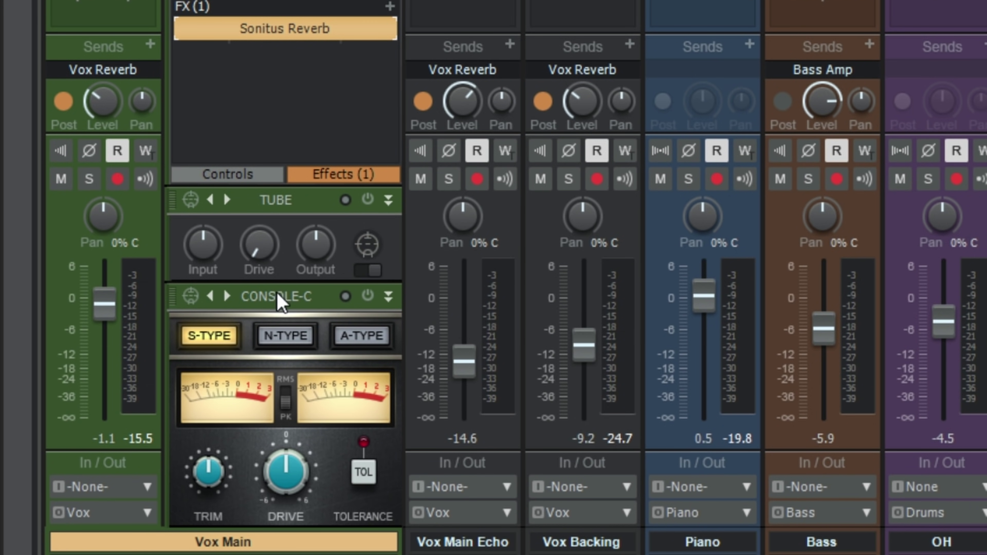
Insert a second FX Chain module ahead of the Console-C module
right_click(279, 302)
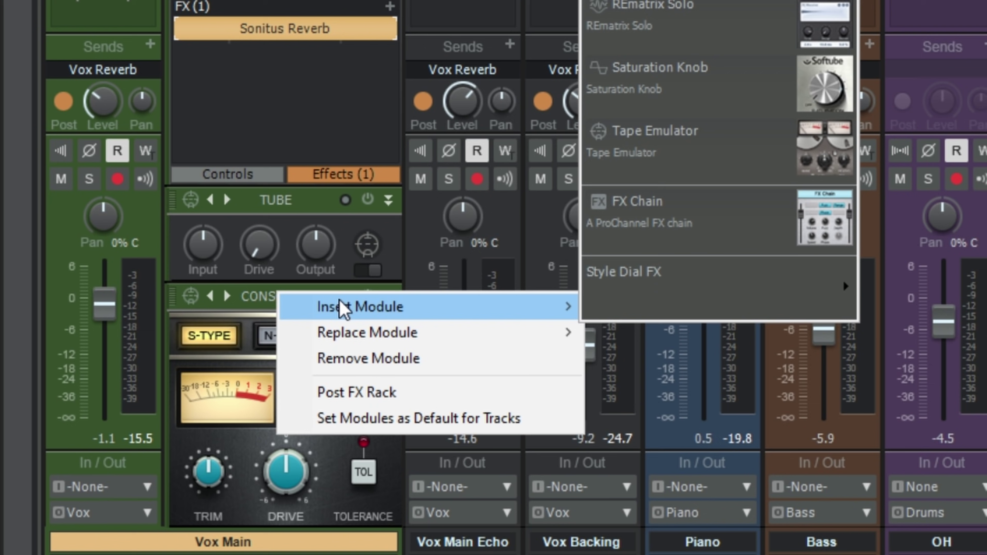
mouse_move(489, 308)
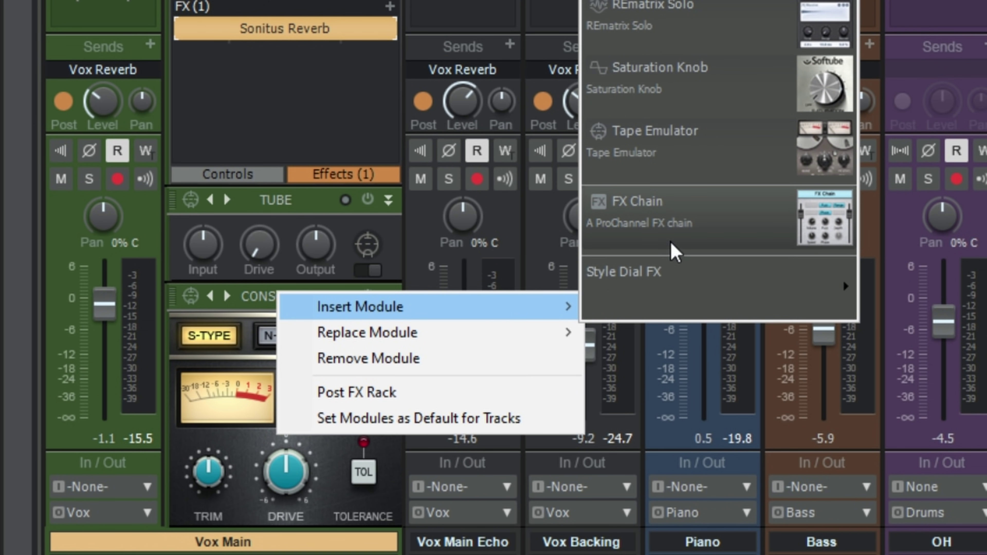
left_click(689, 210)
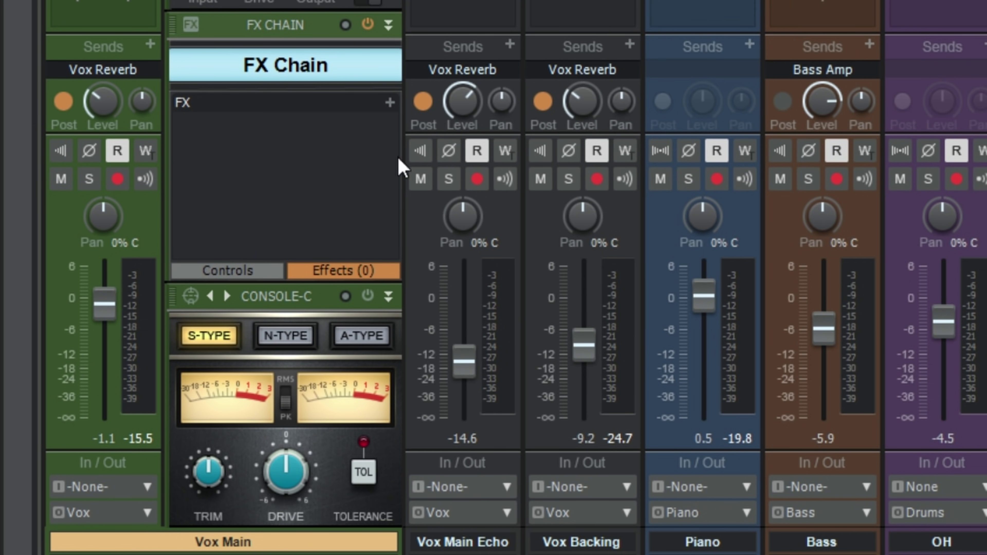
Load Sonitus Gate into the new FX Chain and close its plug-in window
left_click(390, 102)
left_click(436, 129)
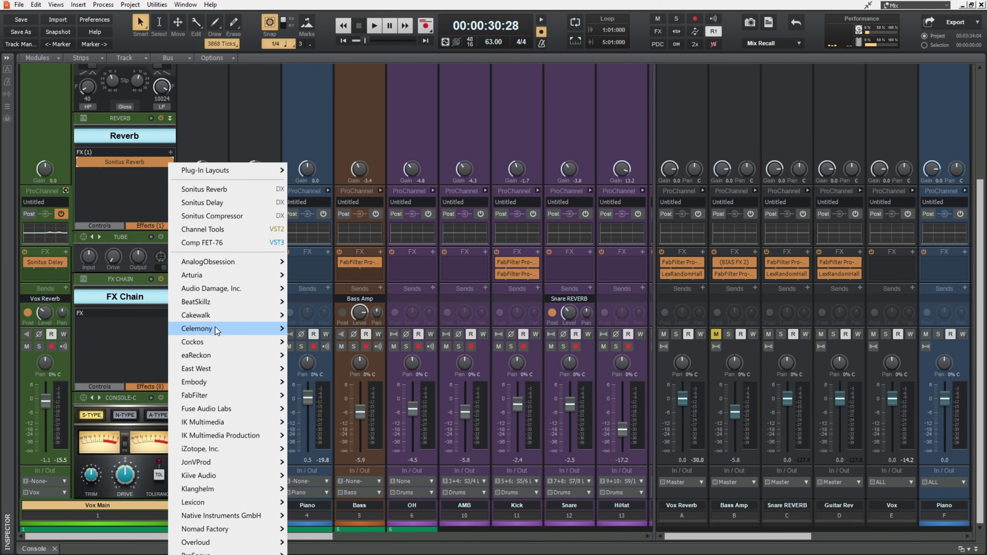
mouse_move(218, 317)
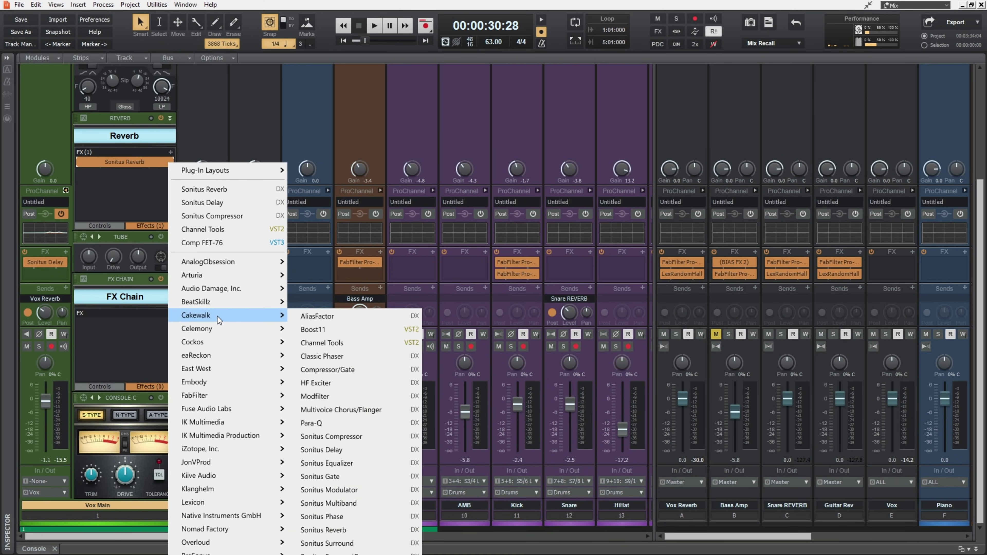
left_click(333, 477)
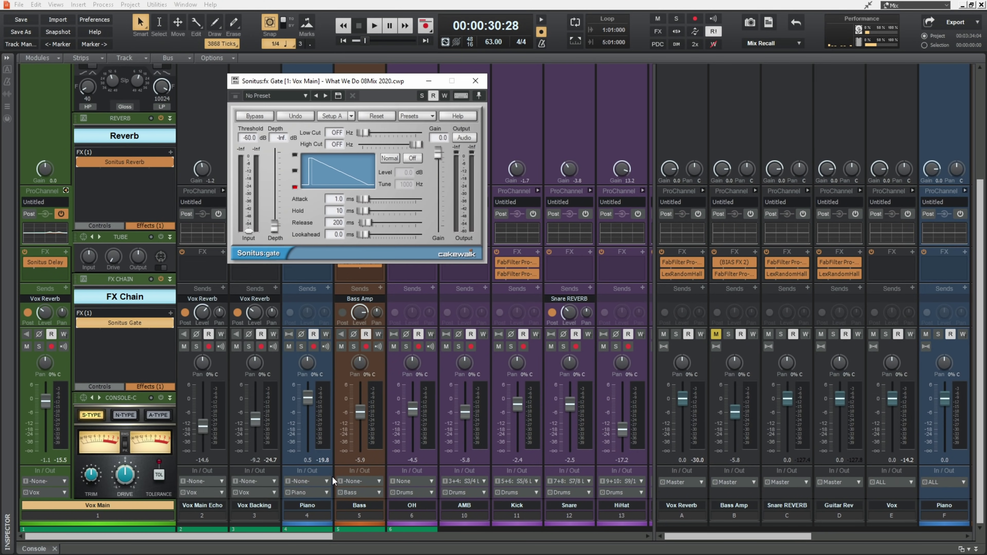
left_click(475, 80)
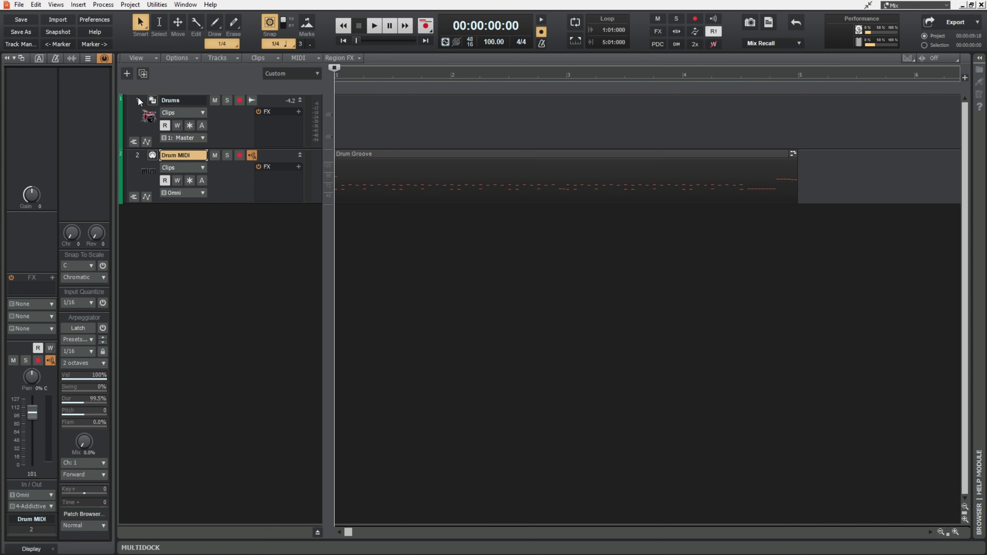
Select the Drum MIDI track, play and stop the Drum Groove clip, then open it in the Piano Roll
left_click(137, 154)
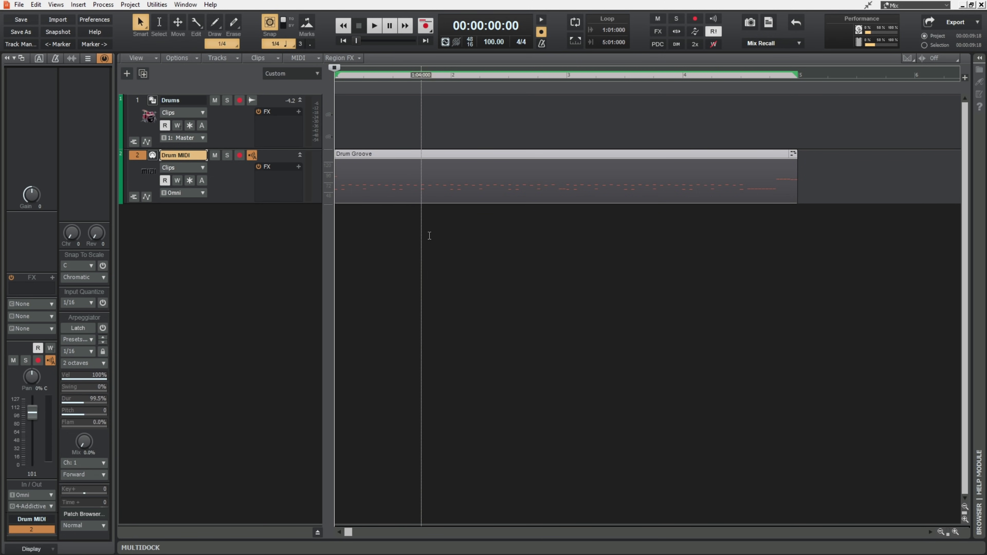
key("space")
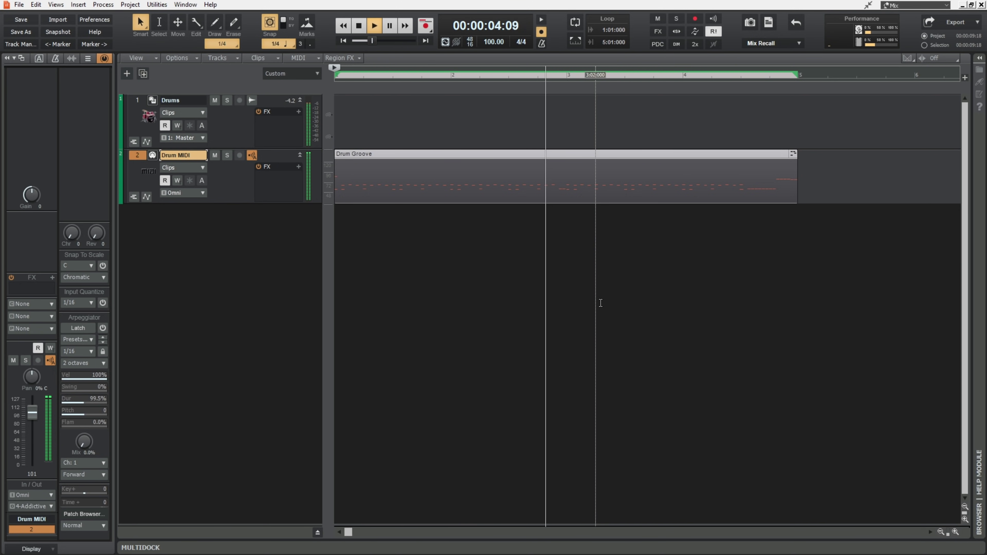
key("space")
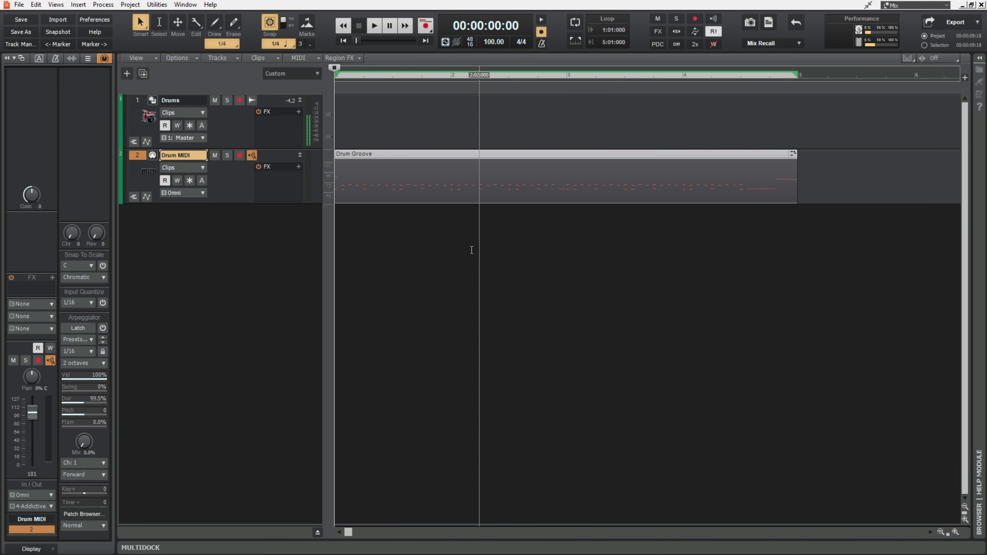
double_click(440, 154)
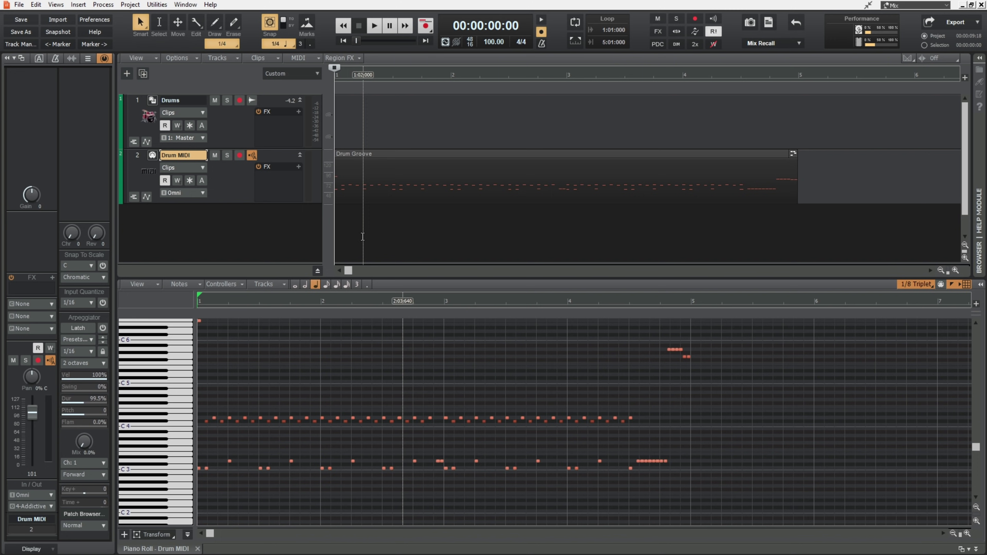
Close the Piano Roll and confirm Drum MIDI's output stays on Addictive Drums 2 1
left_click(198, 549)
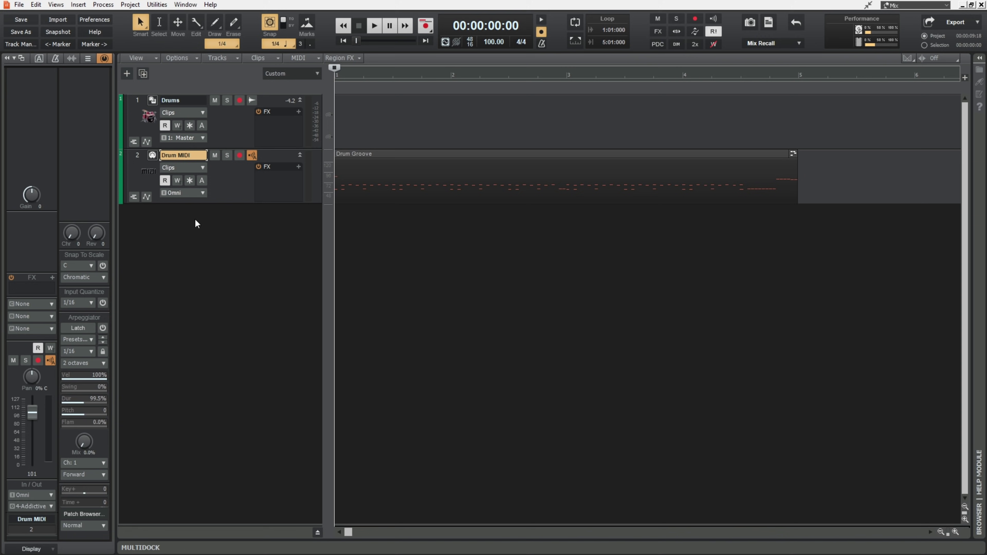
left_click(138, 156)
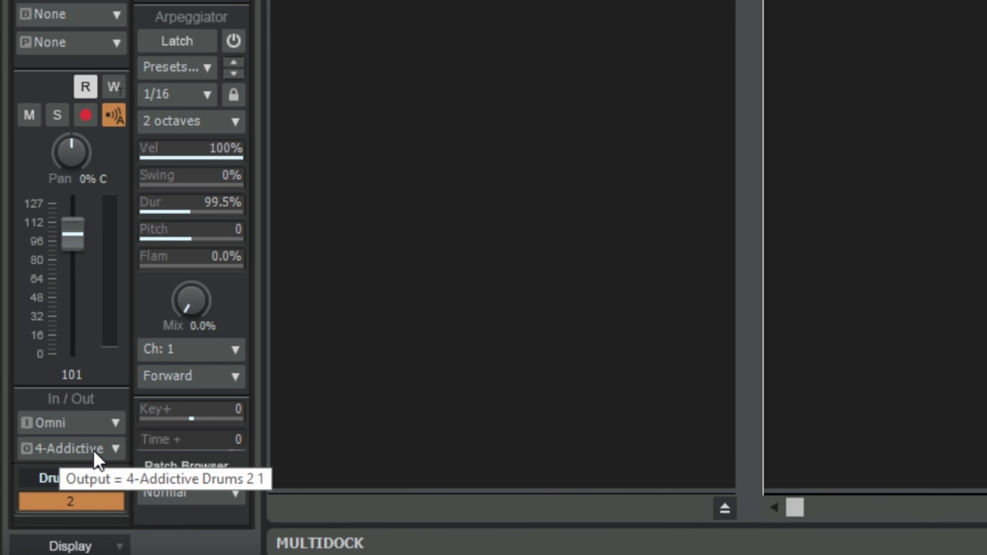
left_click(108, 452)
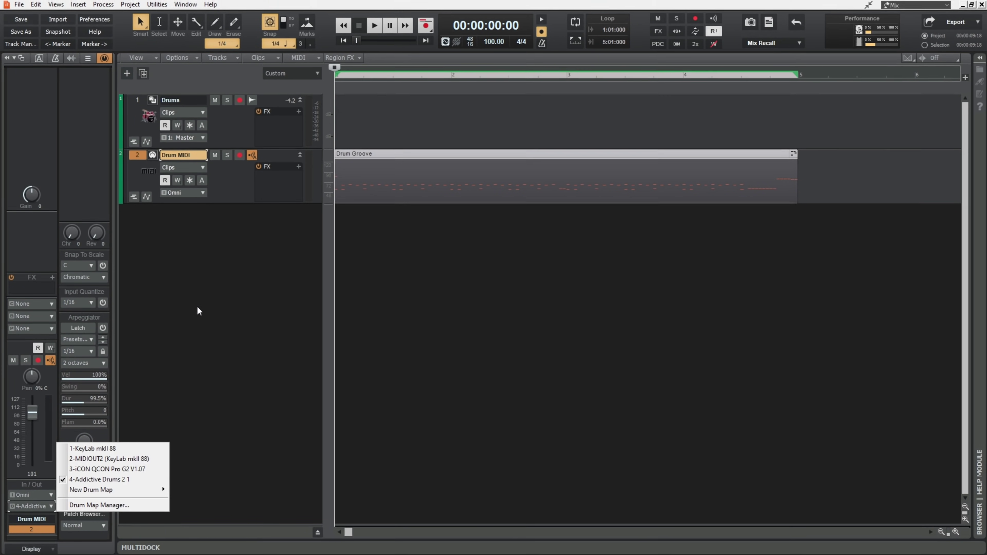
left_click(189, 266)
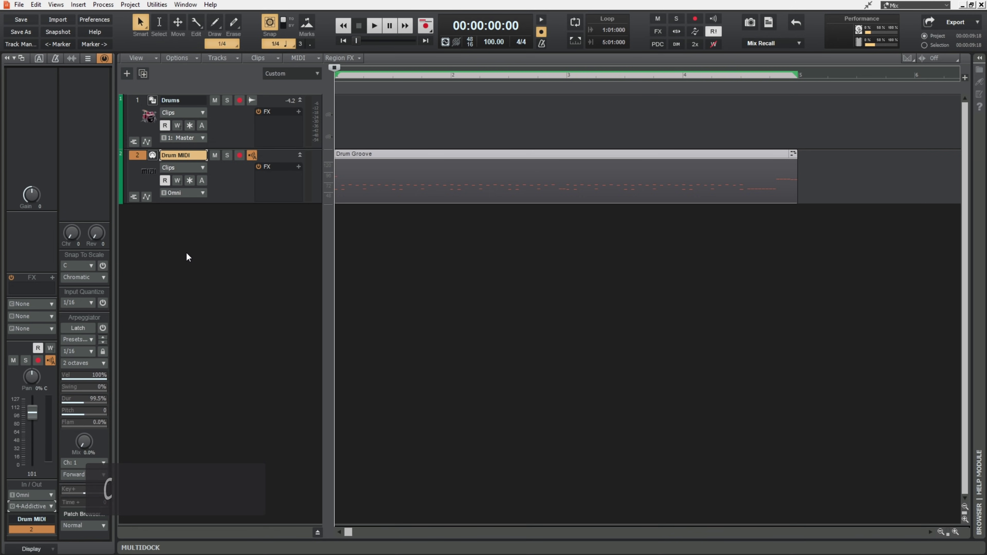
Run the Split Note to Tracks.cal script from the CAL Scripts folder using Ctrl+F1
key("ctrl+F1")
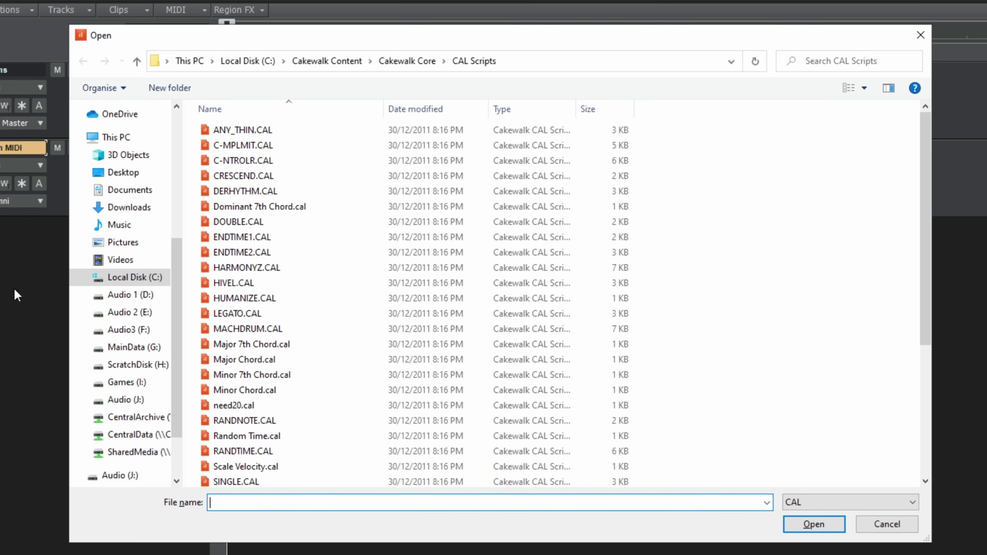
scroll(287, 309, "down", 3)
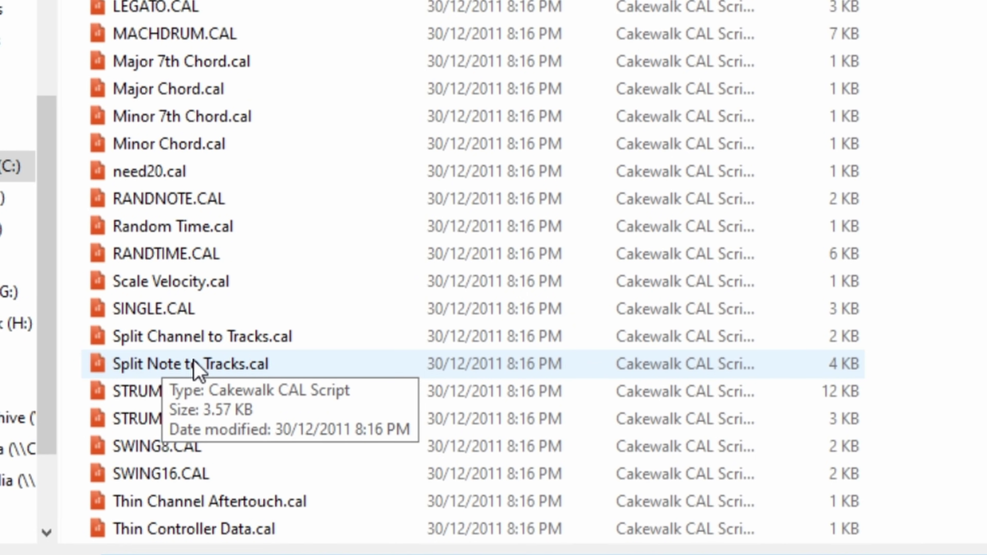
left_click(210, 409)
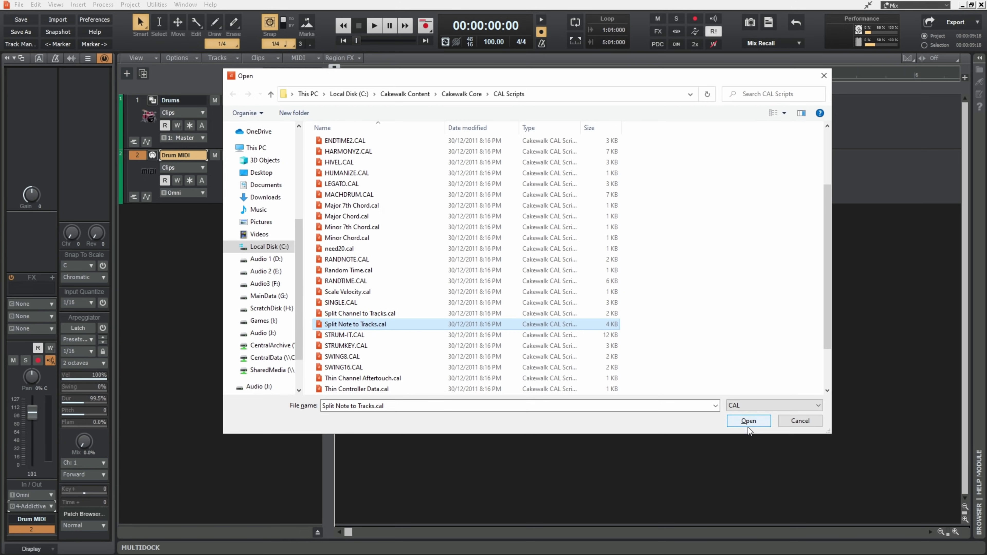
left_click(748, 425)
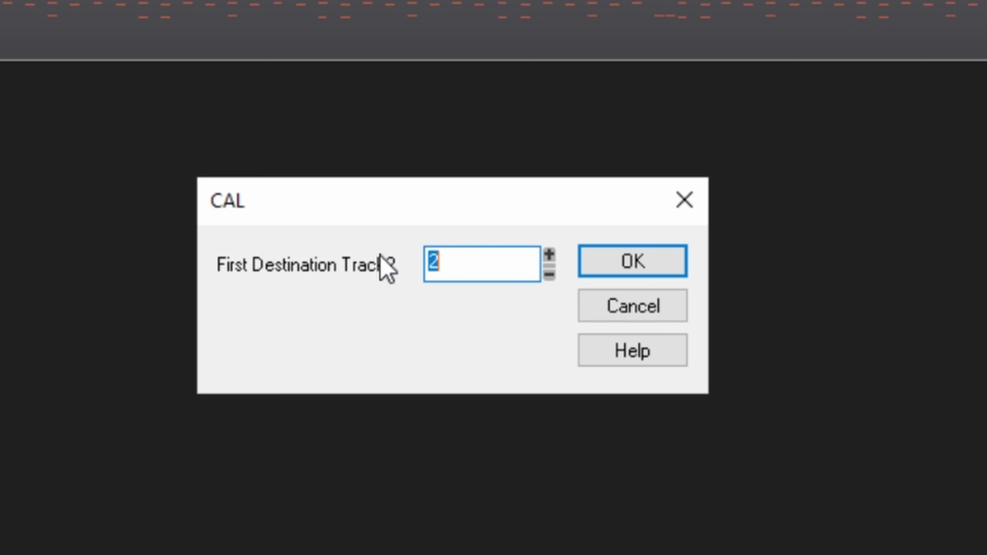
Run the note split with first destination track 2, channel 0 and a raised destination port
left_click(650, 260)
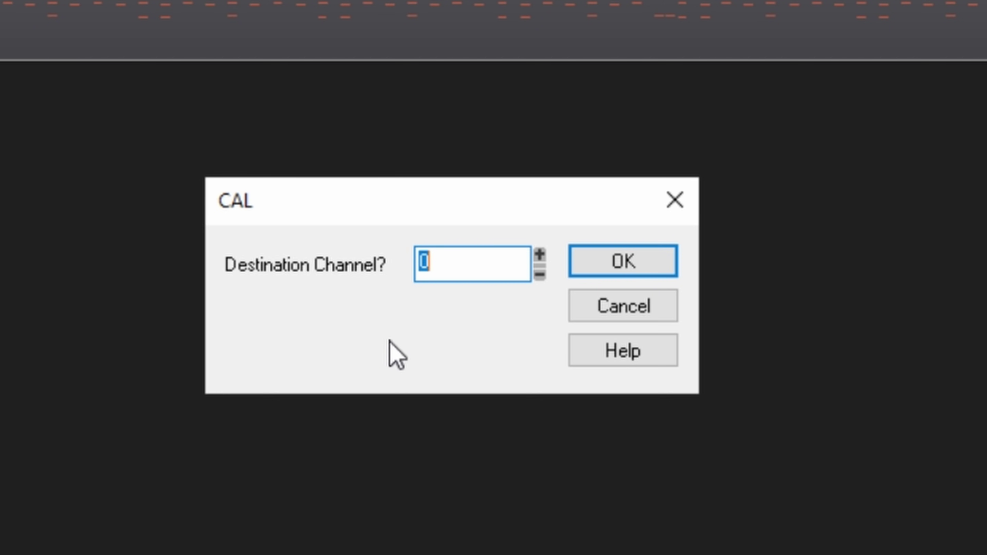
left_click(622, 277)
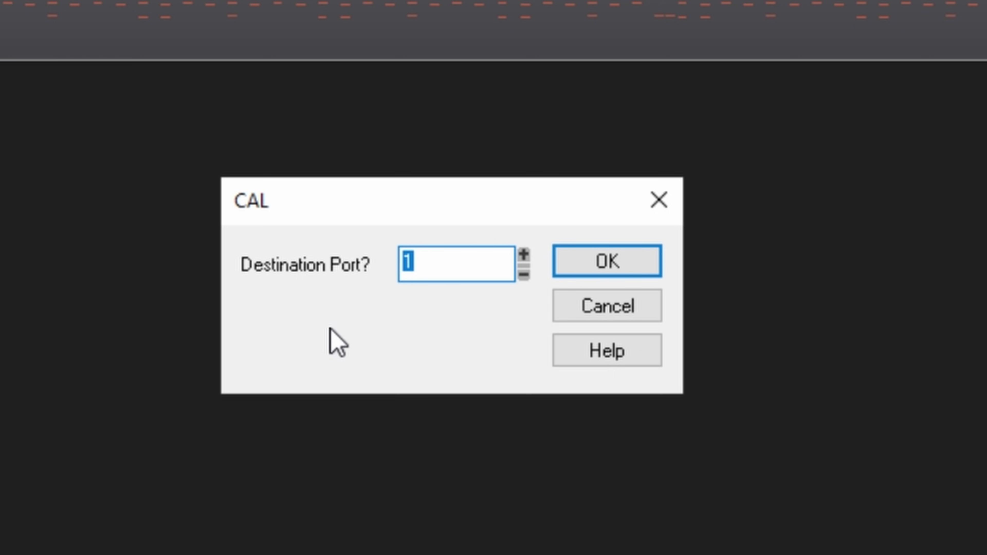
left_click(525, 253)
left_click(525, 254)
left_click(525, 253)
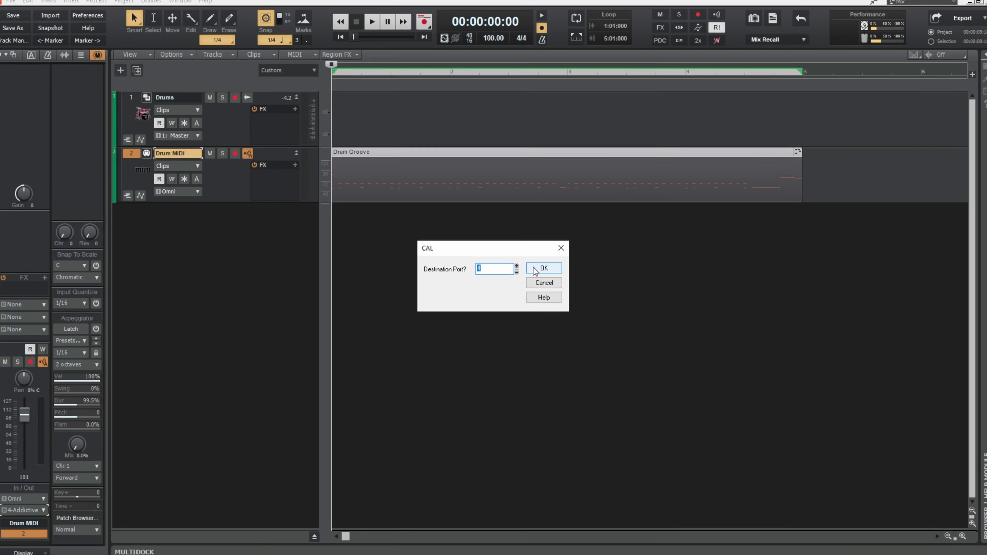
left_click(579, 263)
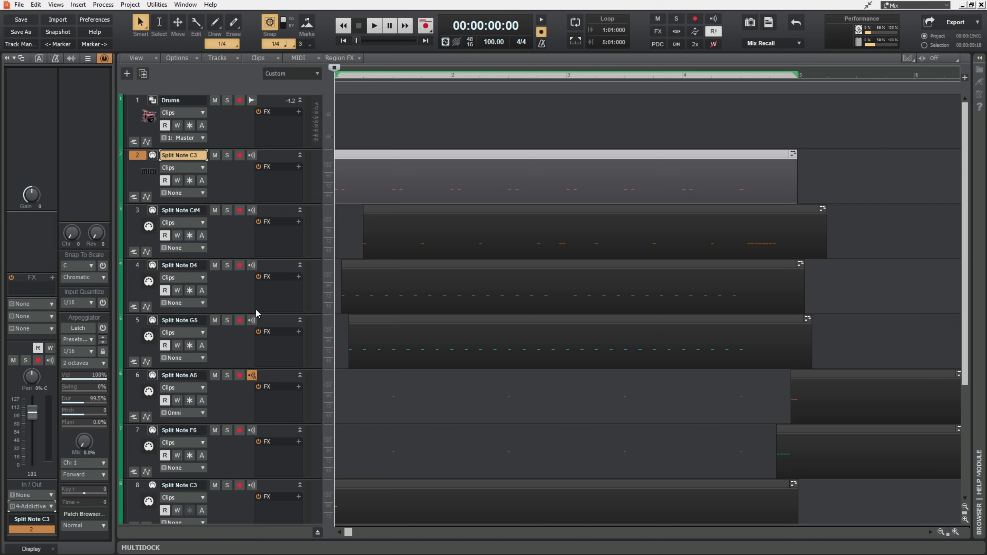
Play the project briefly to hear the new Split Note drum tracks, then stop
key("space")
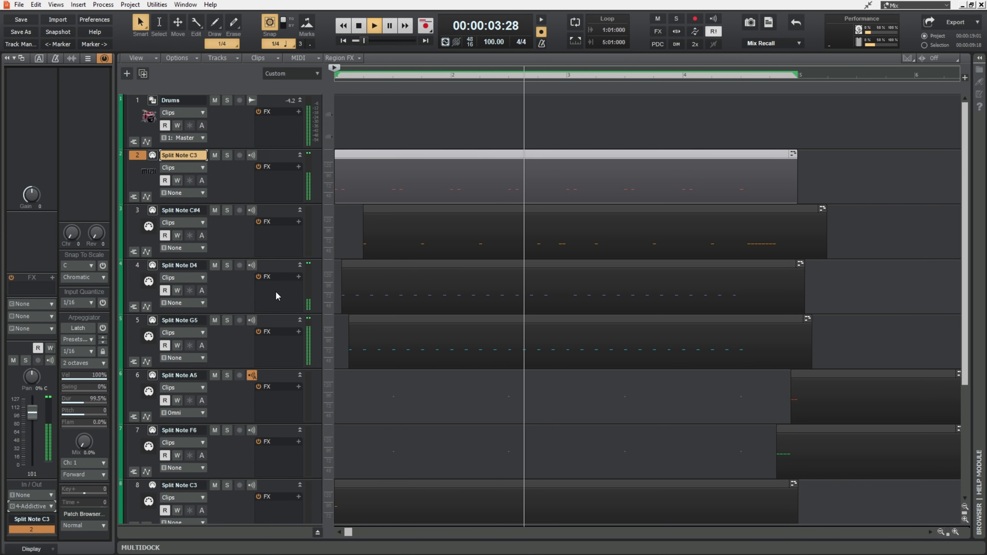
key("space")
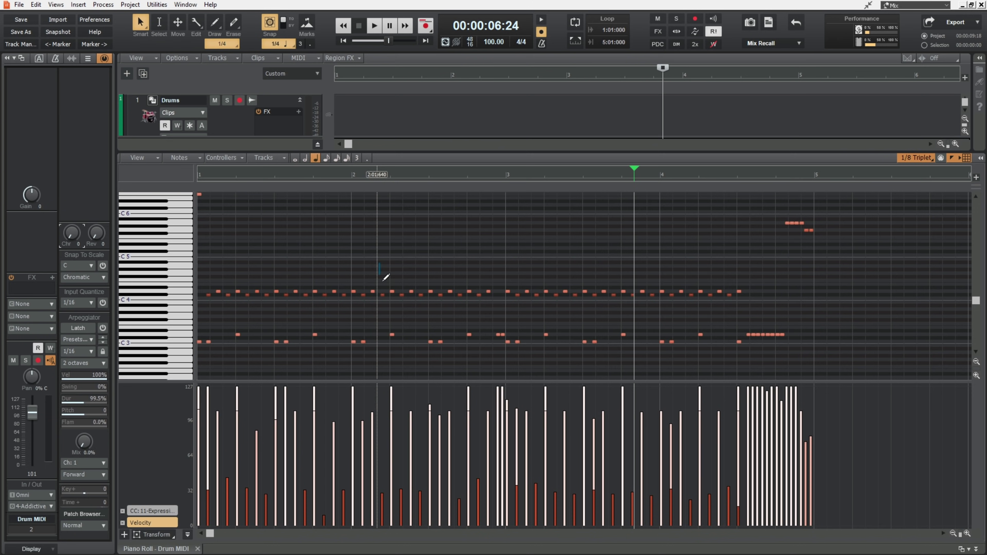
Select the 44 middle-bar drum notes and lower their velocities by 21 to about 106
left_click_drag(383, 279, 681, 360)
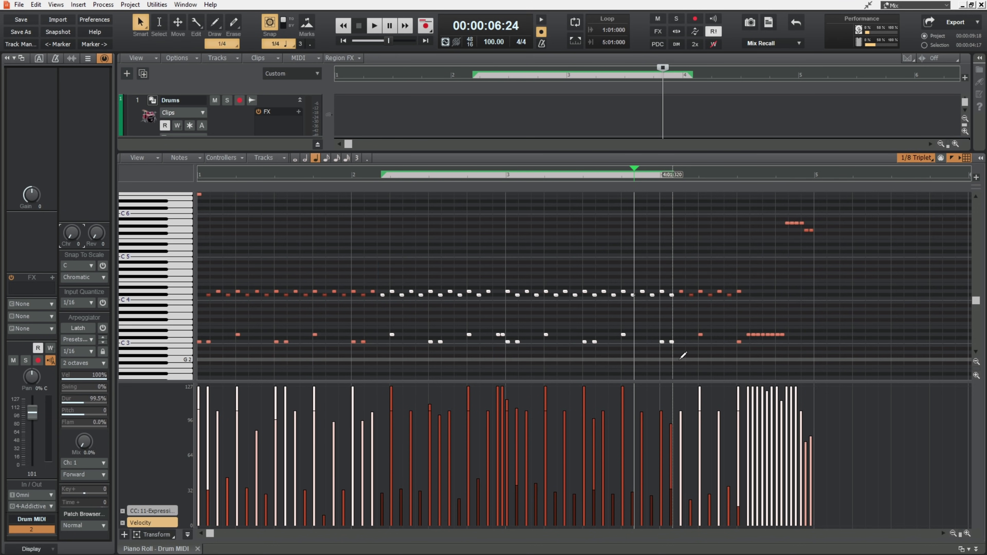
mouse_move(546, 386)
left_mouse_down()
mouse_move(550, 475)
mouse_move(553, 401)
left_mouse_up()
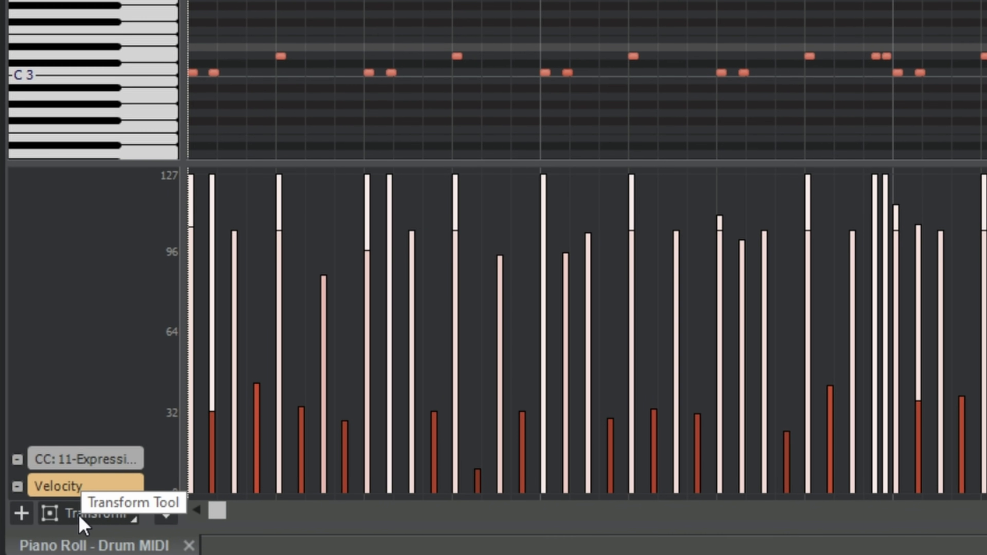
Turn on the Transform tool and stretch its box across the wide middle span of velocities
left_click(70, 520)
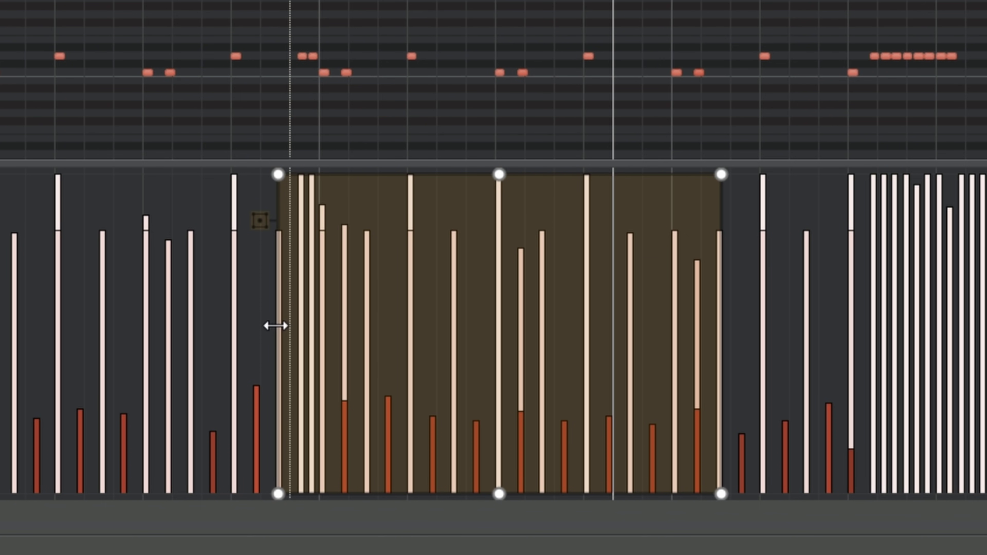
left_click_drag(276, 326, 70, 327)
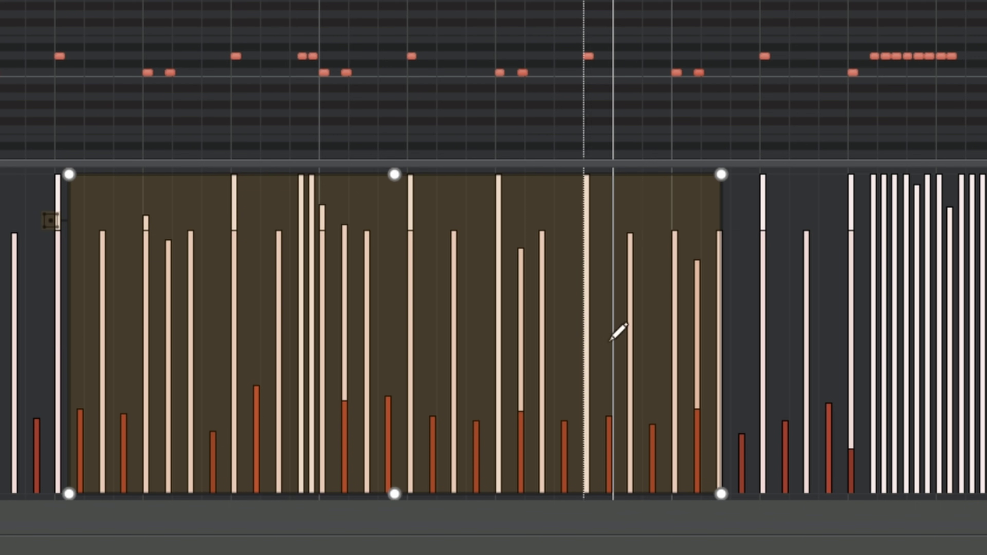
left_click_drag(721, 352, 784, 355)
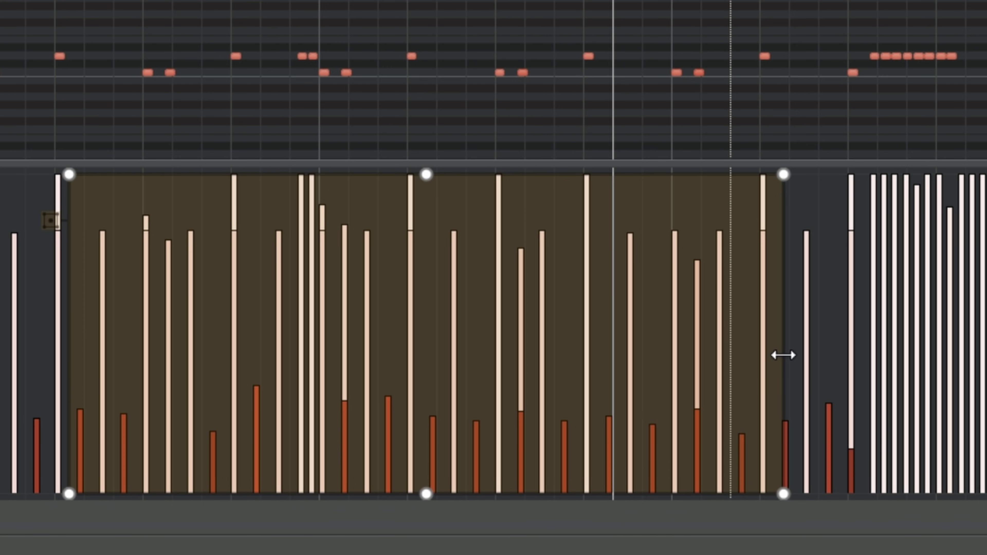
scroll(408, 268, "left", 3)
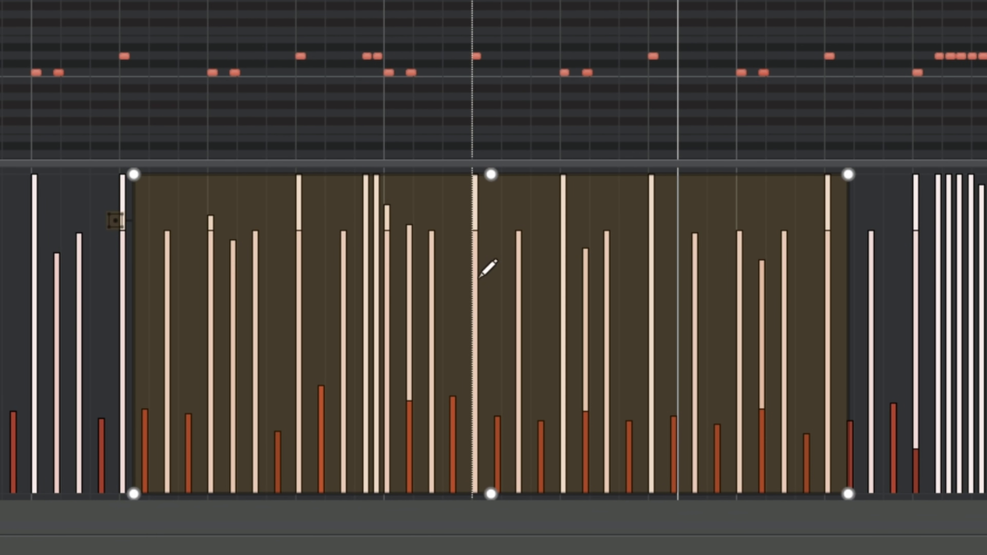
mouse_move(378, 173)
left_mouse_down()
mouse_move(376, 356)
mouse_move(377, 172)
left_mouse_up()
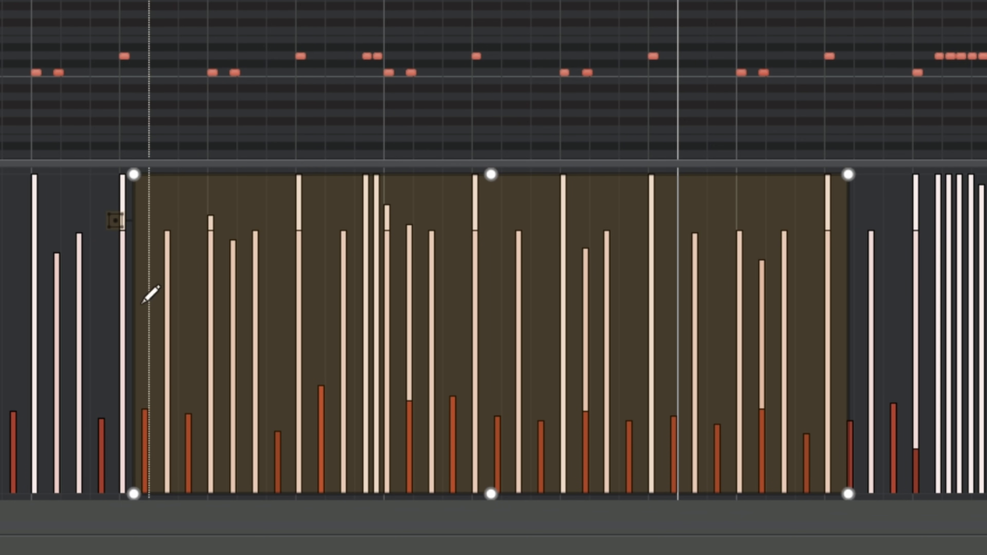
left_click_drag(134, 313, 148, 312)
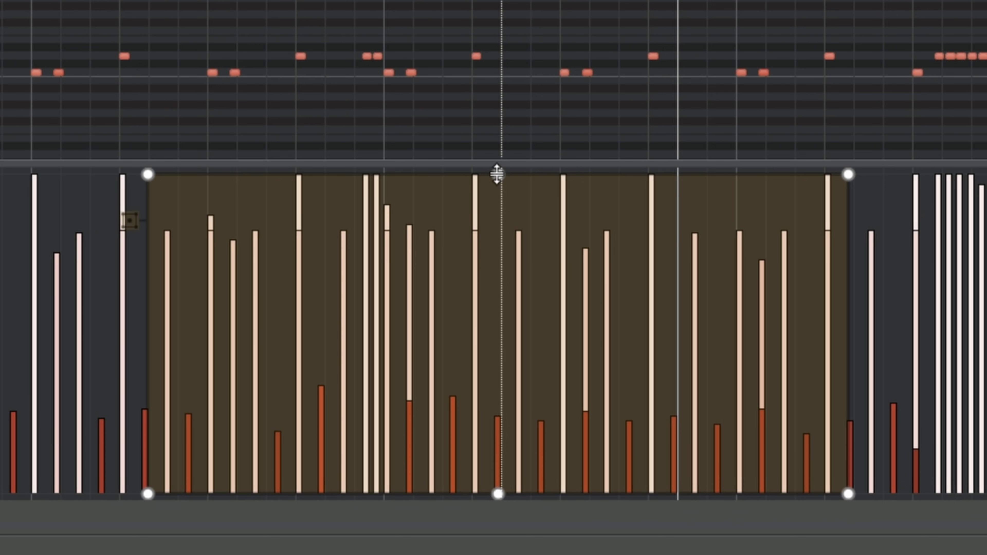
After trying and undoing a scale and a slope, scale the boxed velocities down evenly to about 106
left_click_drag(497, 173, 500, 362)
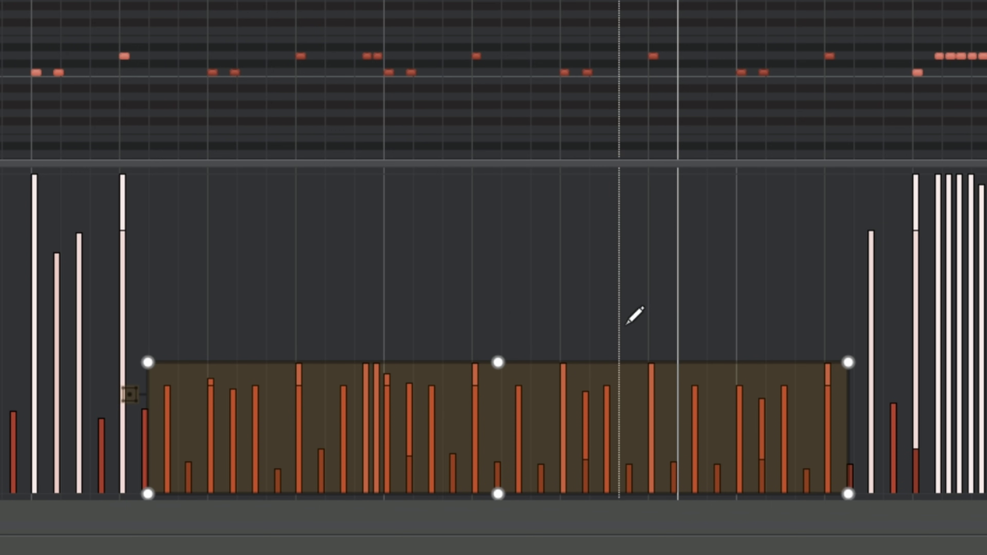
key("ctrl+z")
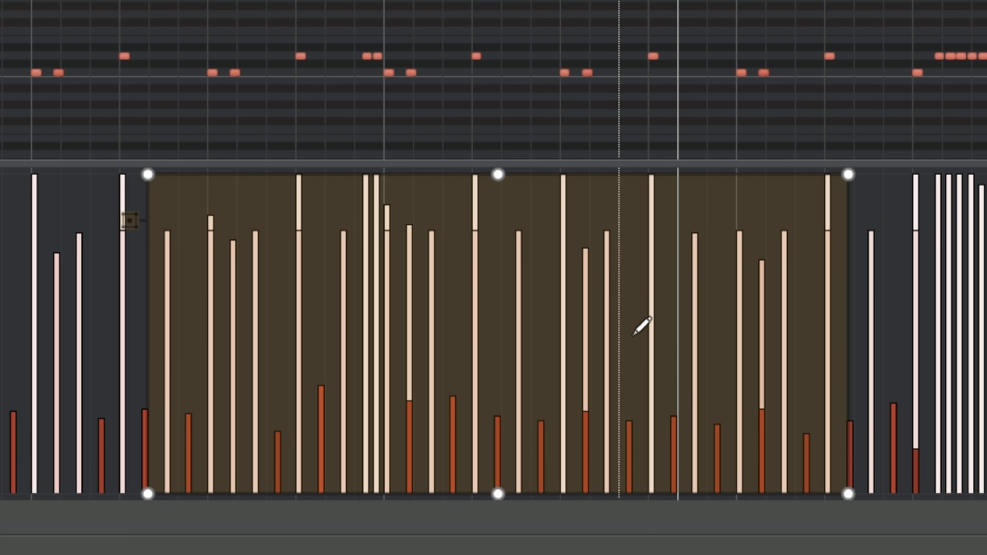
left_click_drag(849, 175, 802, 381)
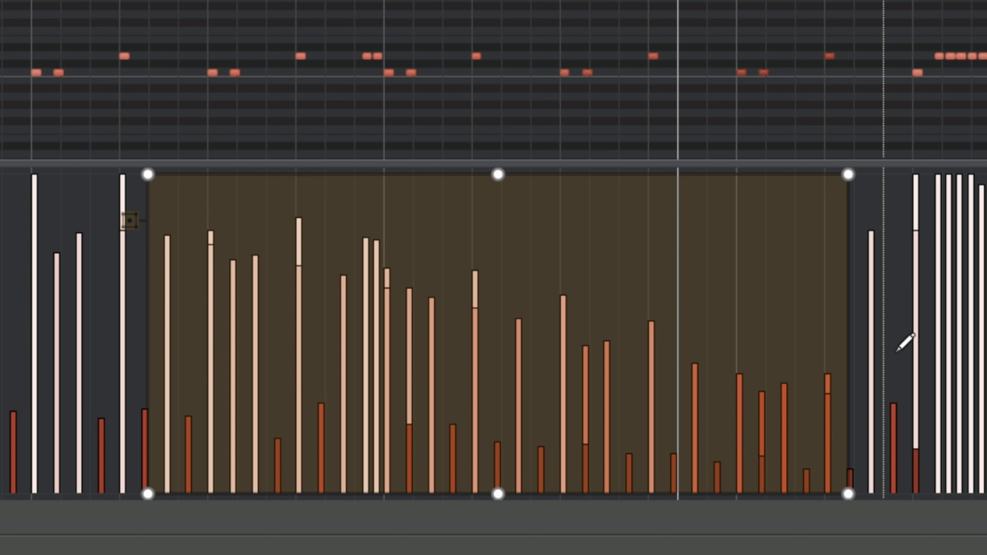
key("ctrl+z")
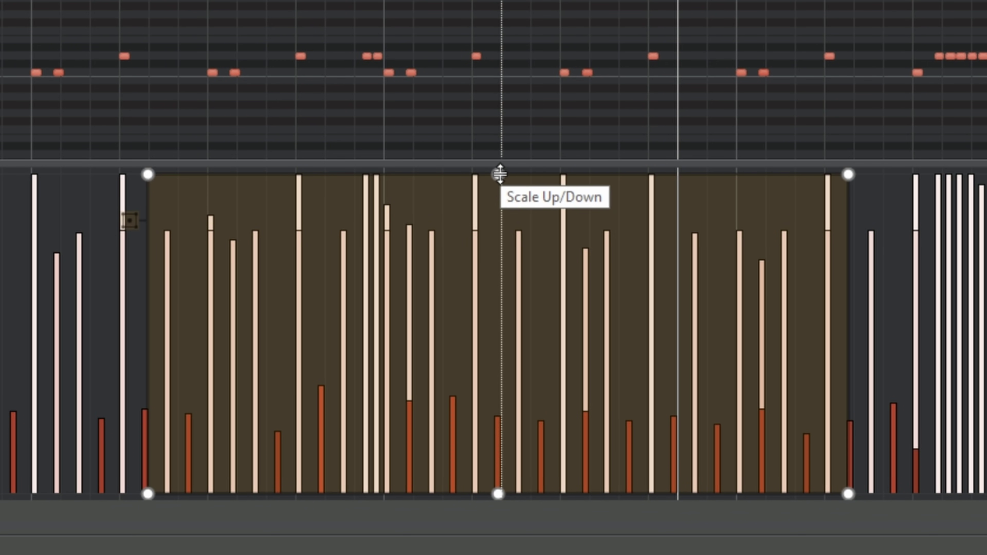
left_click_drag(500, 174, 494, 366)
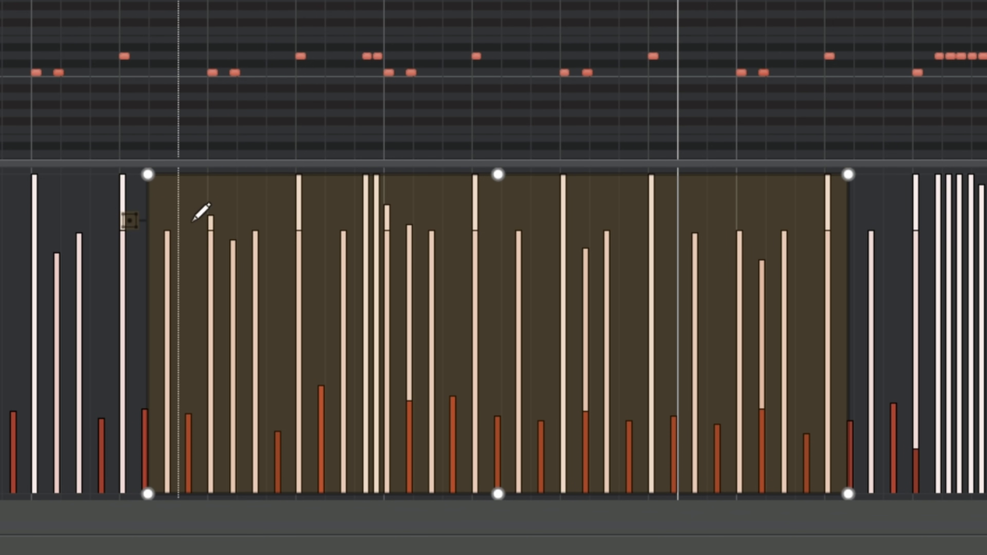
Switch the transform box to Soft Mode and scale the boxed velocities down with soft edges
left_click(129, 224)
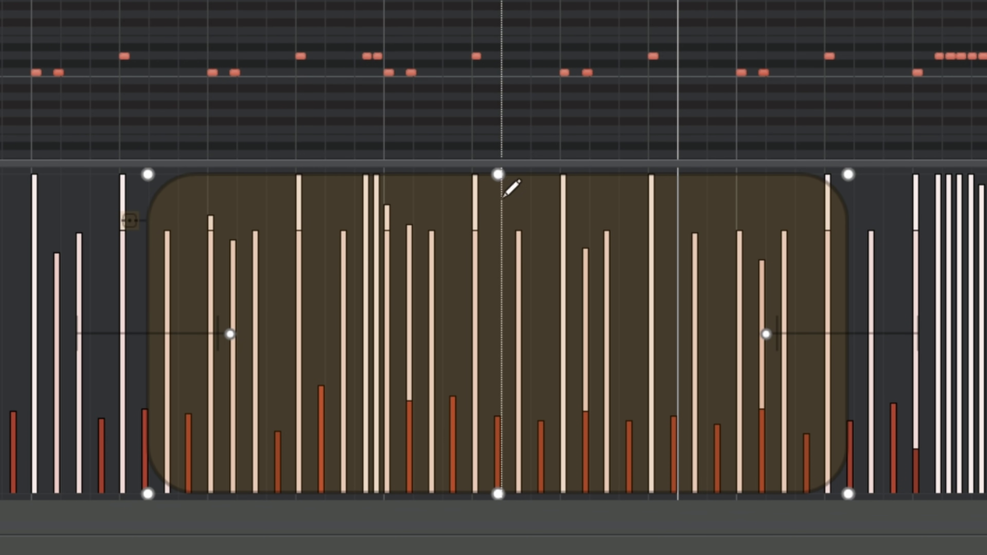
mouse_move(500, 175)
left_mouse_down()
mouse_move(500, 323)
mouse_move(500, 223)
mouse_move(498, 301)
left_mouse_up()
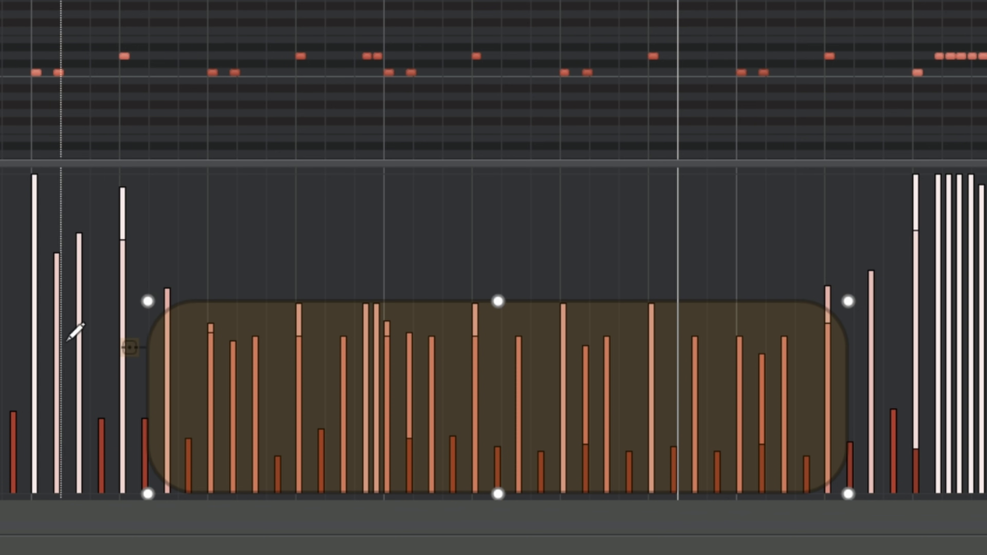
mouse_move(175, 311)
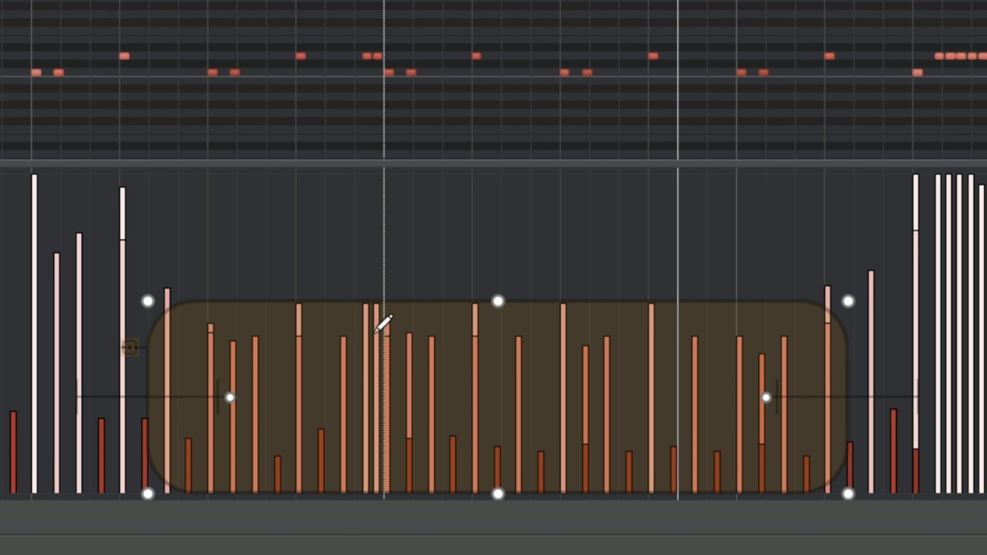
Undo the soft scale, widen the Soft Blend Range, lower the middle velocities and apply
key("ctrl+z")
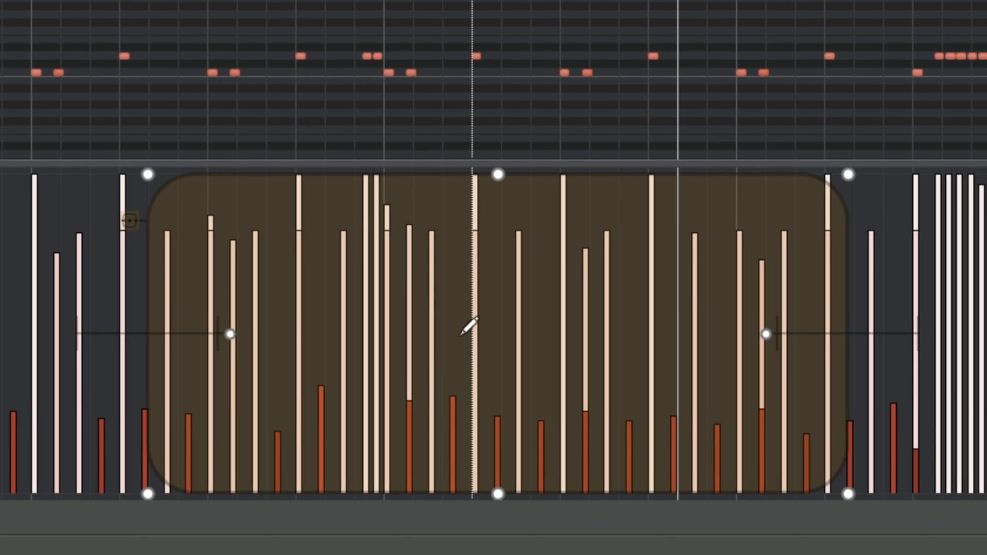
mouse_move(238, 269)
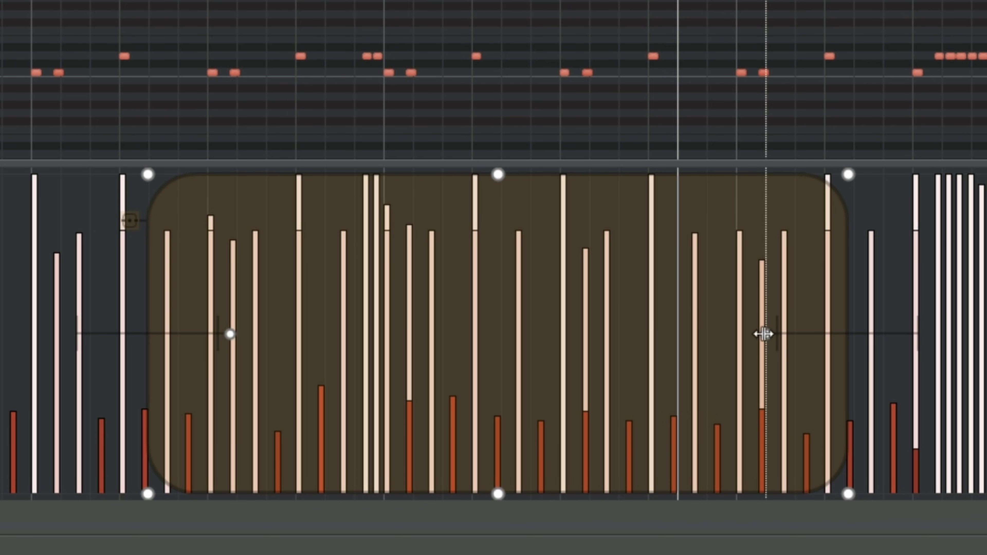
left_click_drag(231, 334, 356, 345)
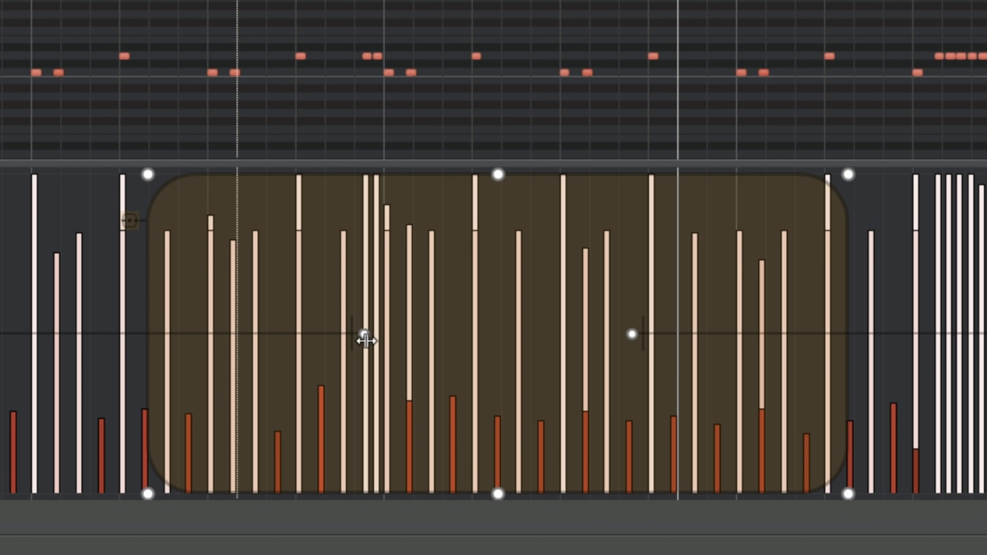
left_click_drag(366, 341, 371, 342)
left_click_drag(500, 173, 502, 268)
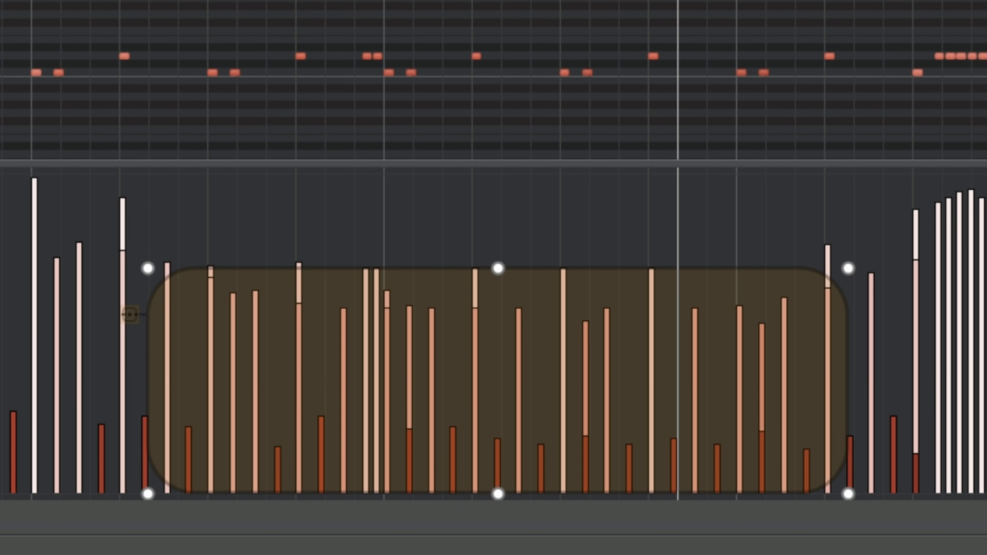
key("Escape")
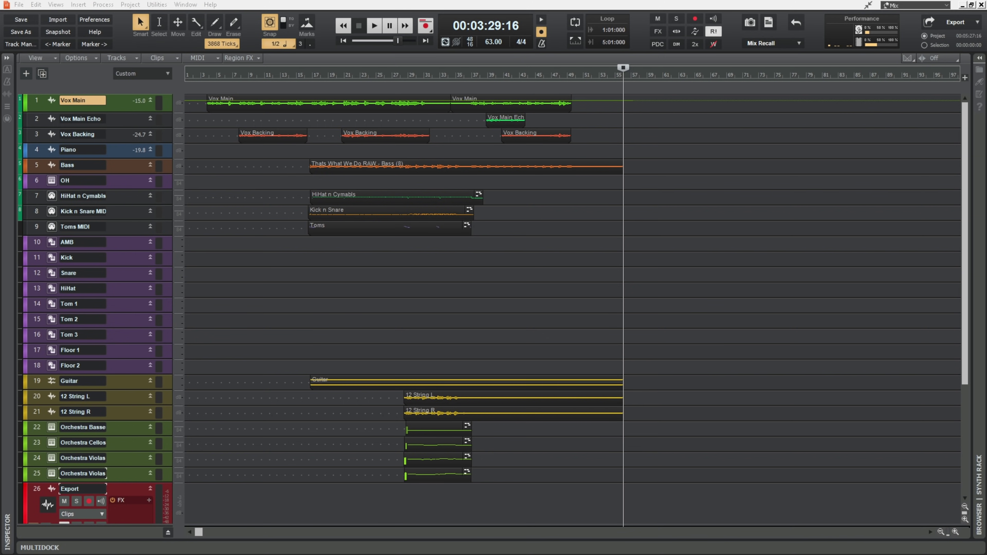
Remove the Export02 Long clip from the Export track on track 26
left_click_drag(190, 506, 186, 508)
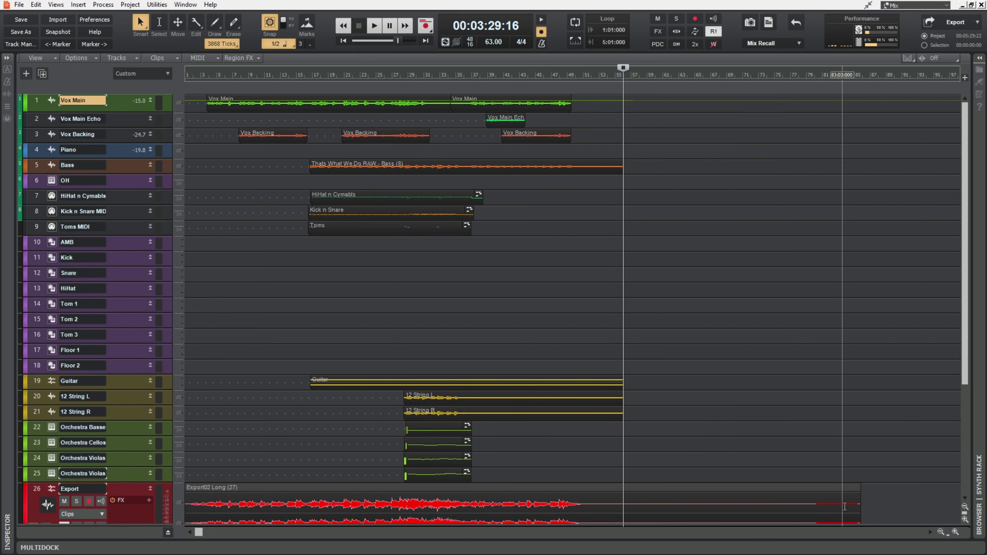
left_click_drag(199, 533, 177, 535)
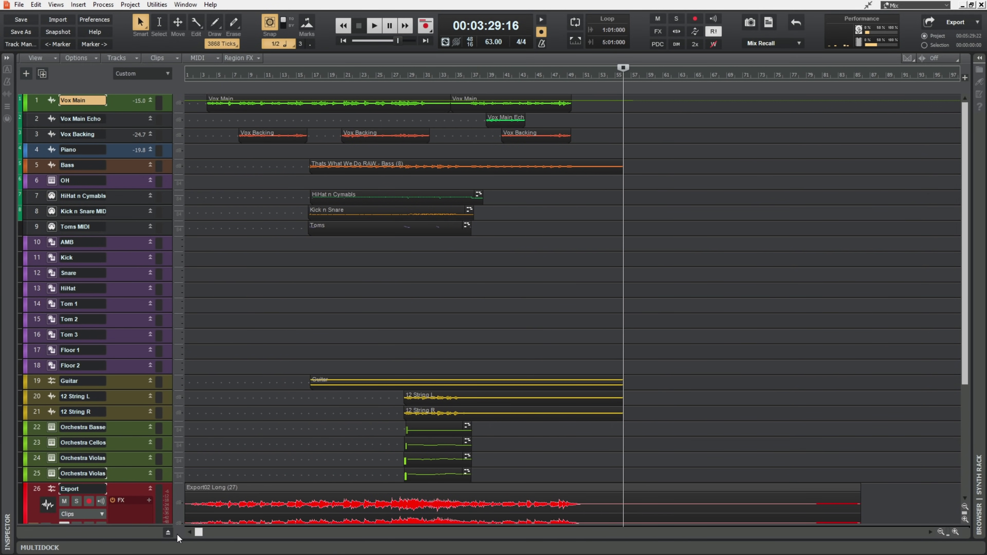
left_click(692, 488)
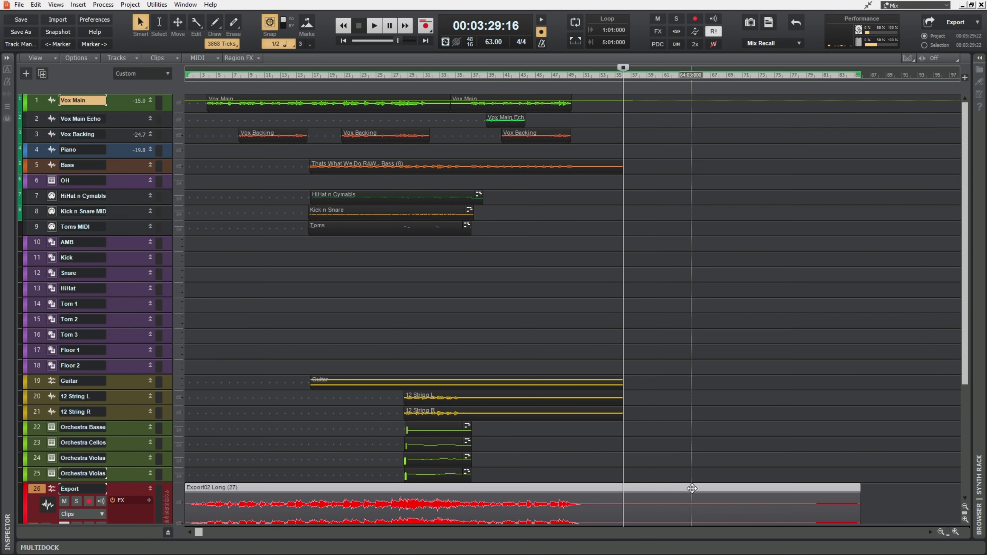
key("Delete")
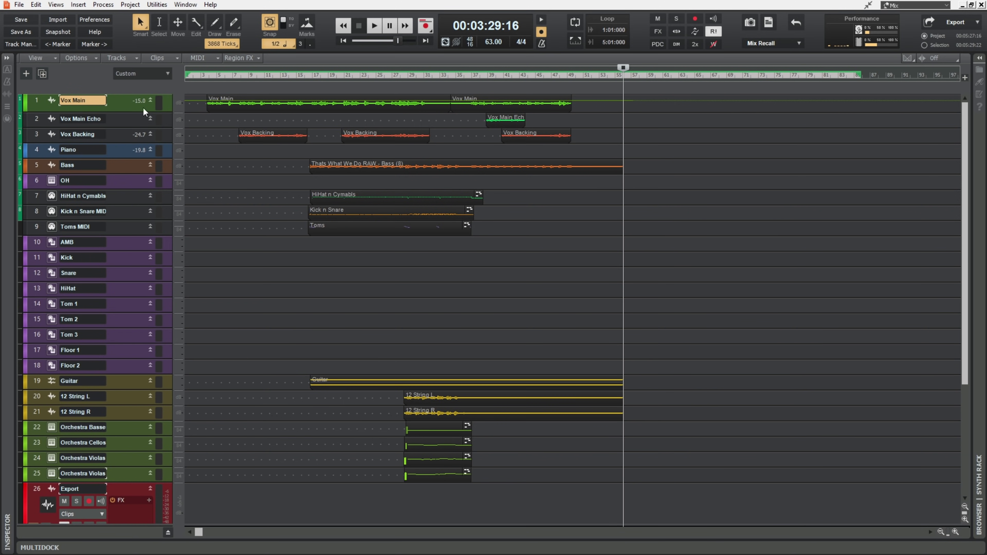
Select Vox Main and then all tracks and clips, showing the project still spans 00:05:27:16
left_click(37, 97)
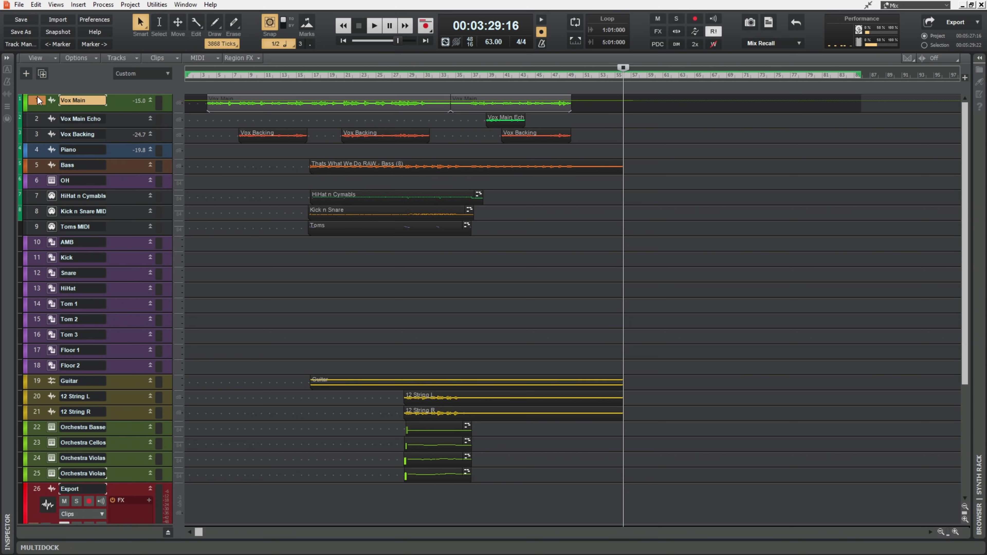
key("ctrl+a")
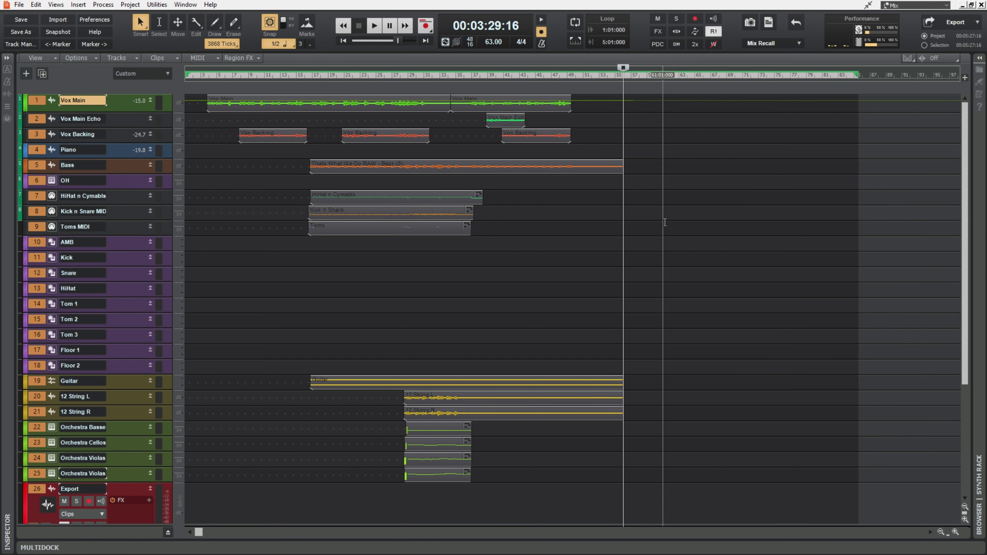
Show the bus pane and delete the stray bus output volume node near bar 71
scroll(132, 326, "down", 2)
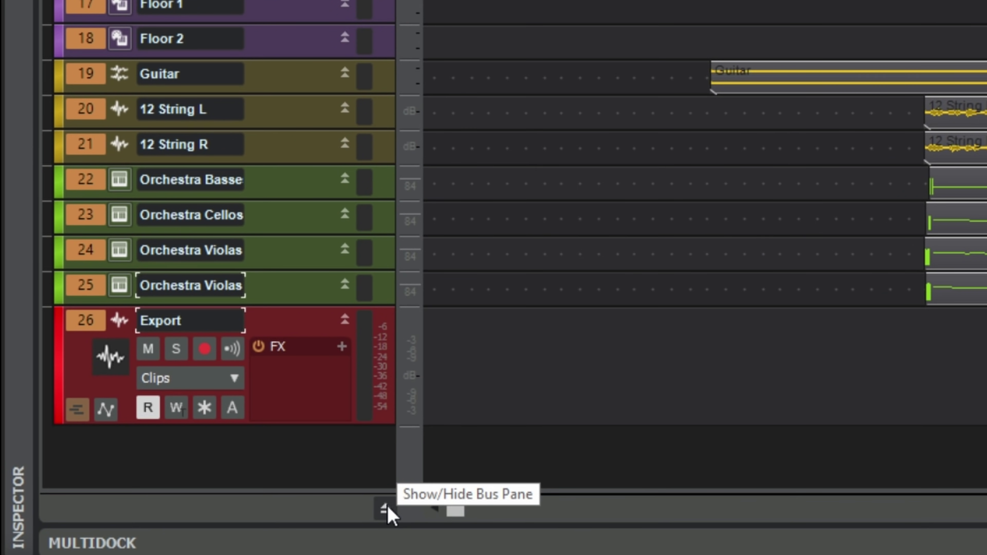
left_click(385, 509)
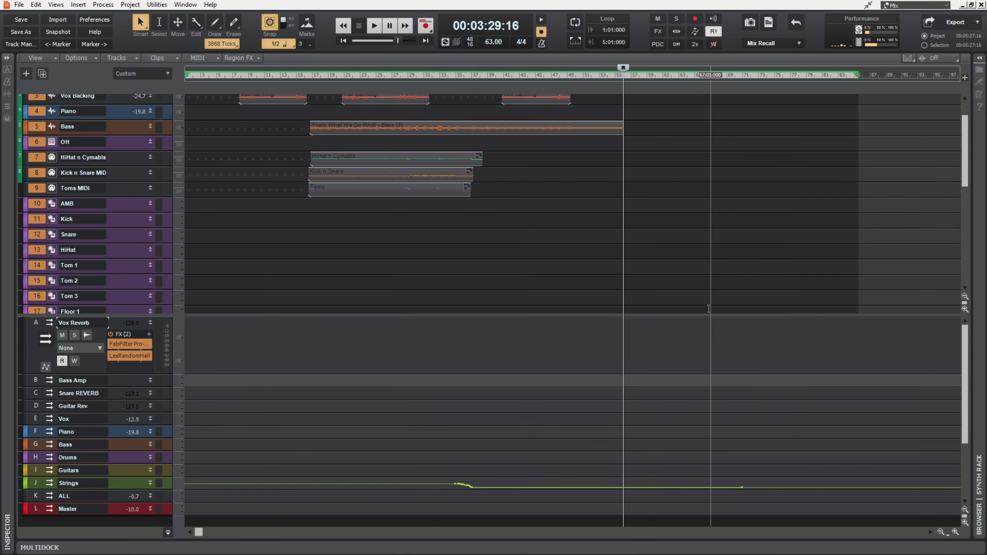
left_click(624, 483)
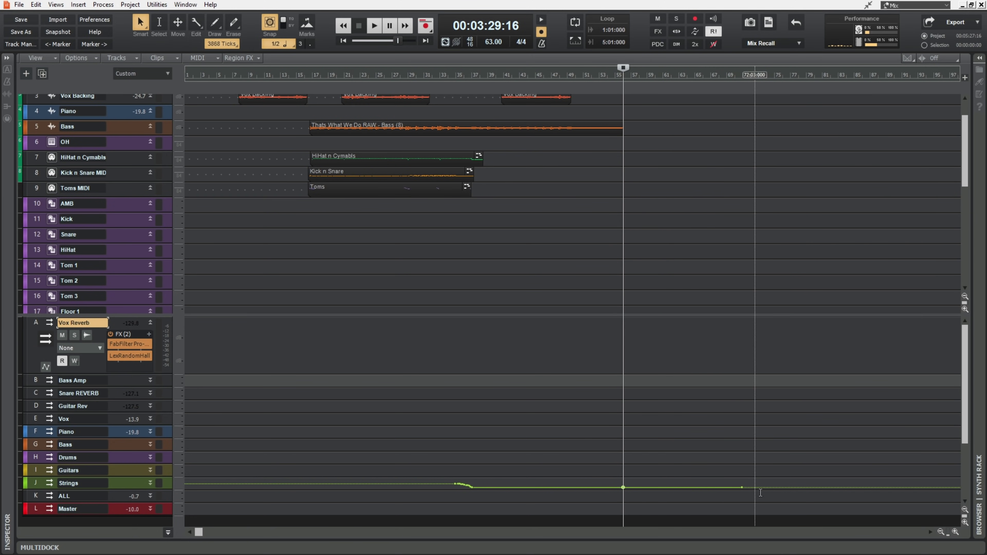
mouse_move(743, 488)
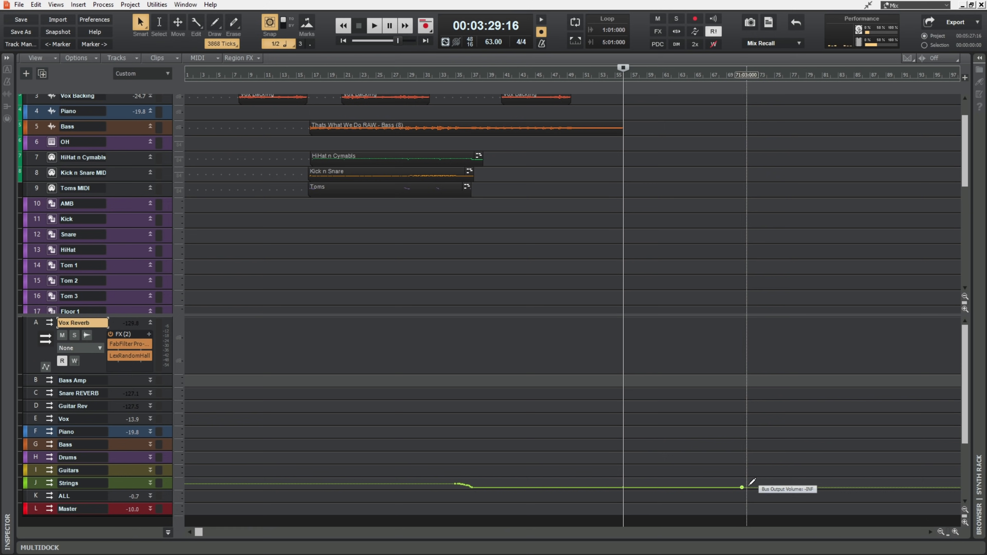
key("Delete")
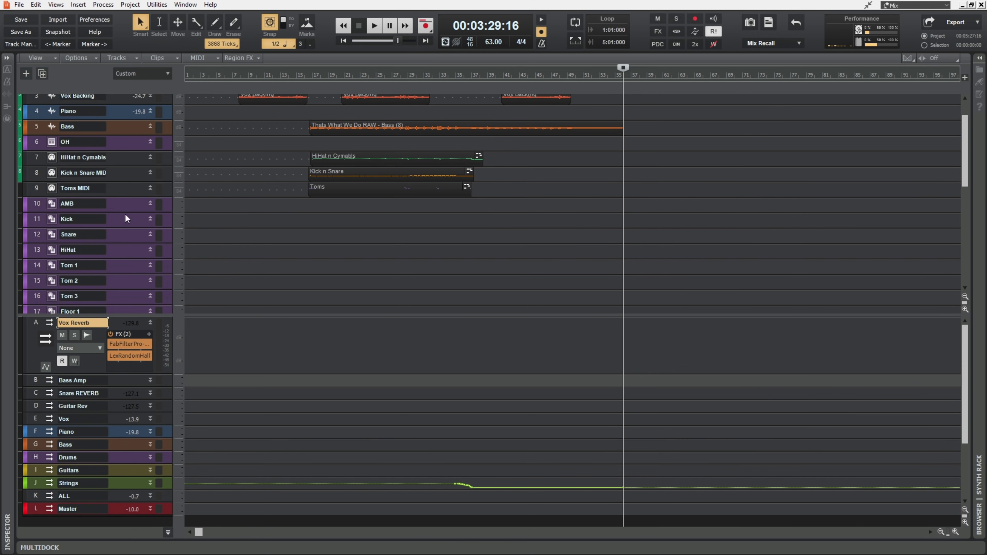
Hide the bus pane and select every track and clip in the project
scroll(126, 214, "up", 3)
left_click(167, 533)
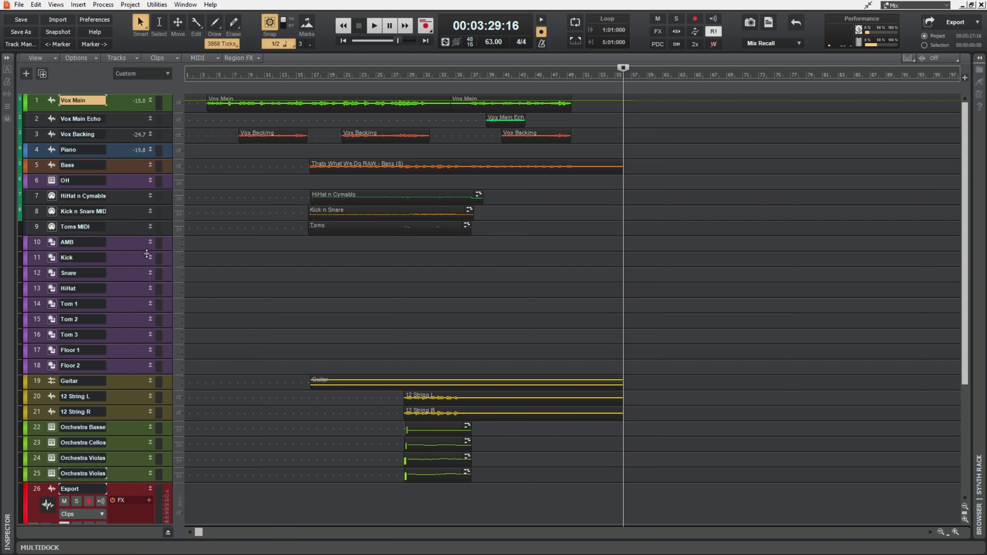
left_click(37, 101)
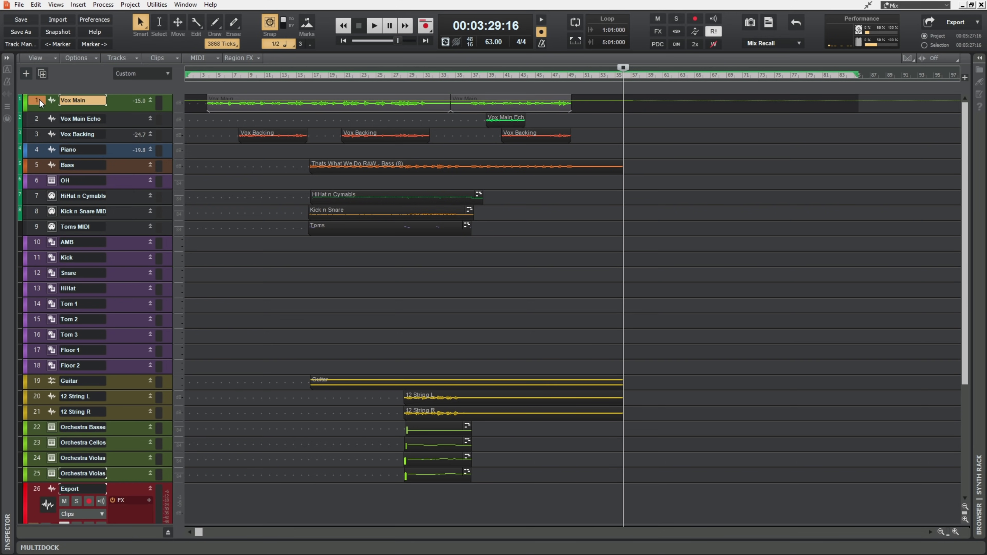
key("ctrl+a")
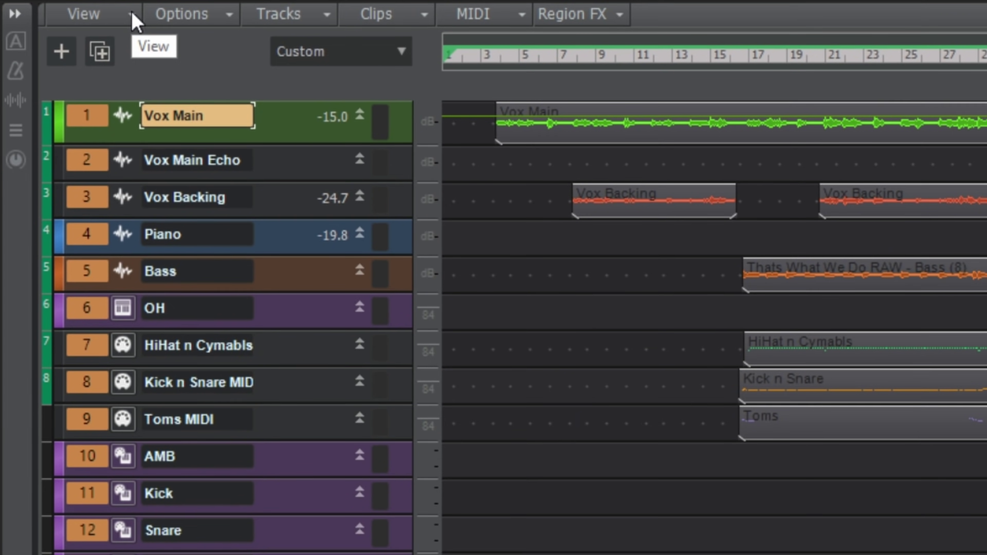
Show the tempo track and remove the stray 37 bpm tempo node near bar 85
left_click(133, 16)
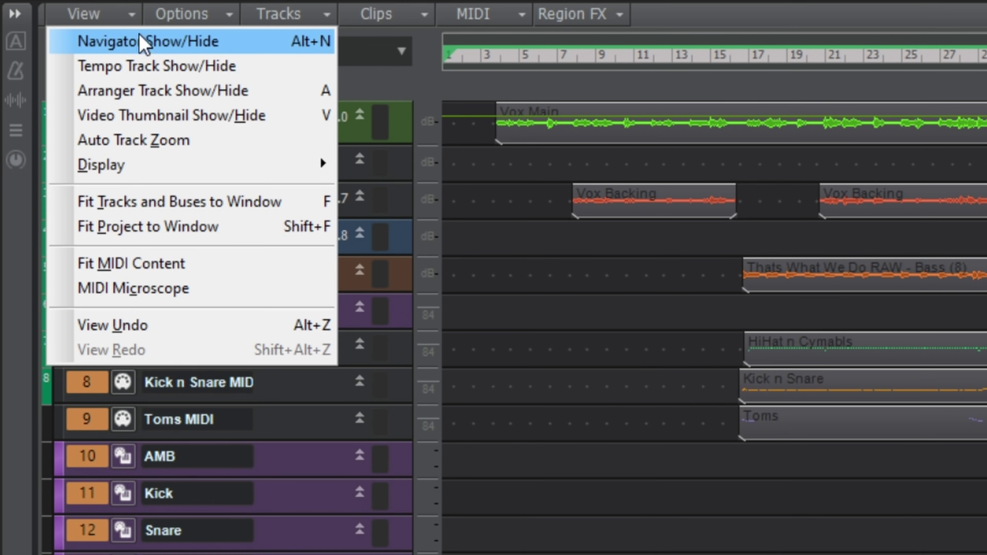
left_click(137, 67)
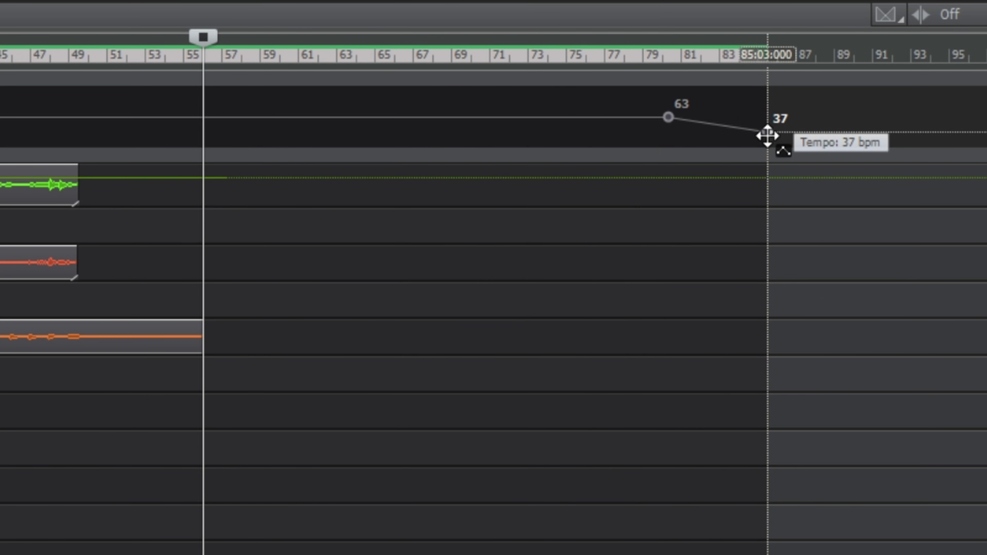
mouse_move(783, 129)
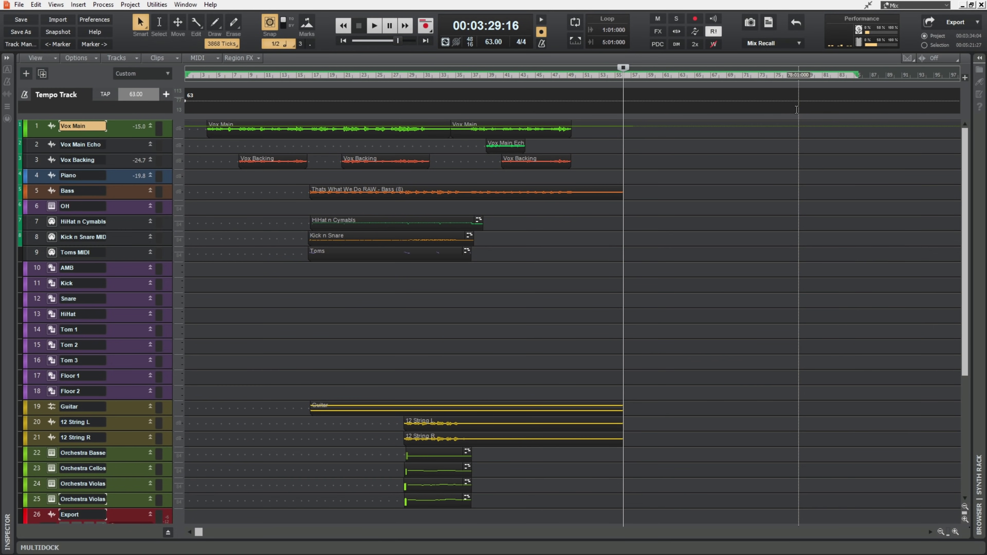
Reselect all from Vox Main, confirming the project ends at 00:03:34:04, then hide the tempo track
left_click(38, 124)
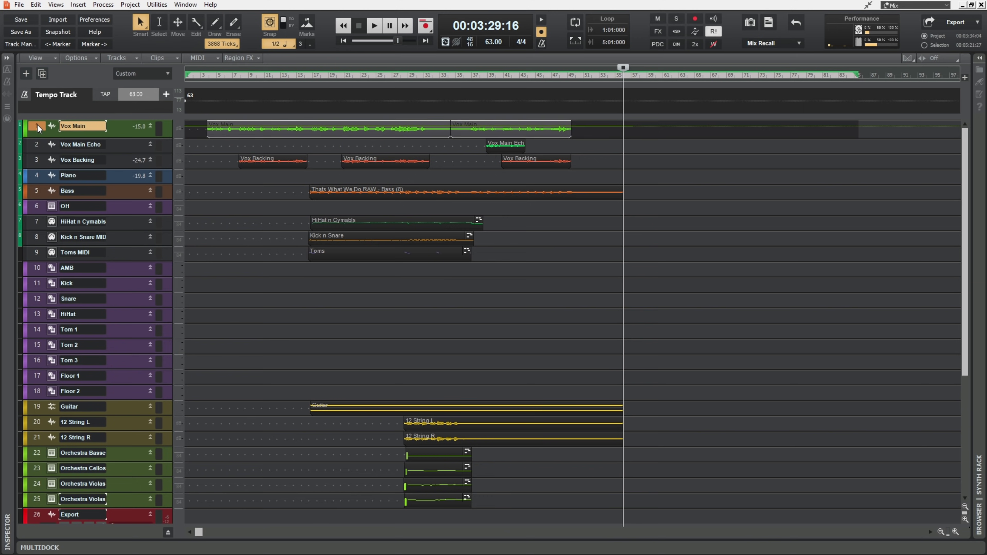
key("ctrl+a")
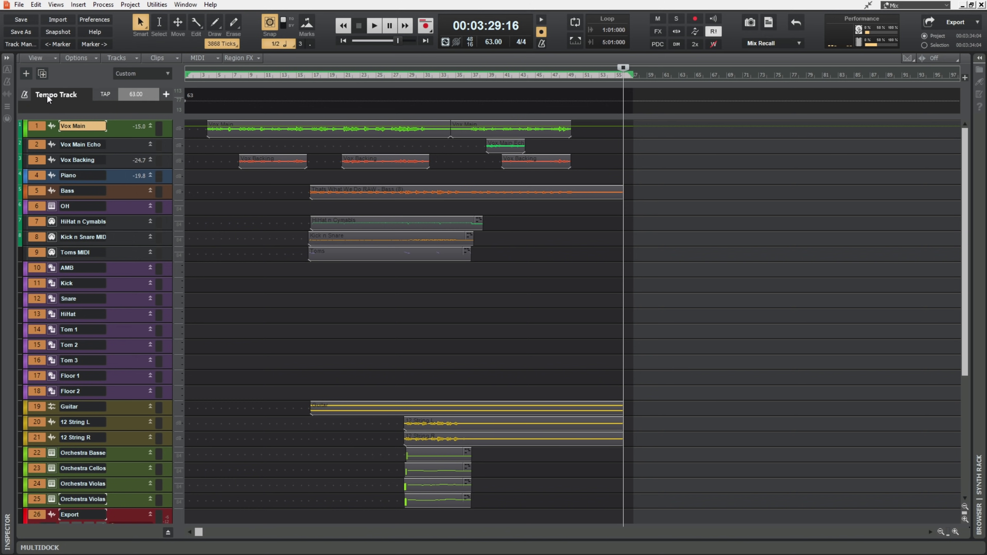
left_click(55, 55)
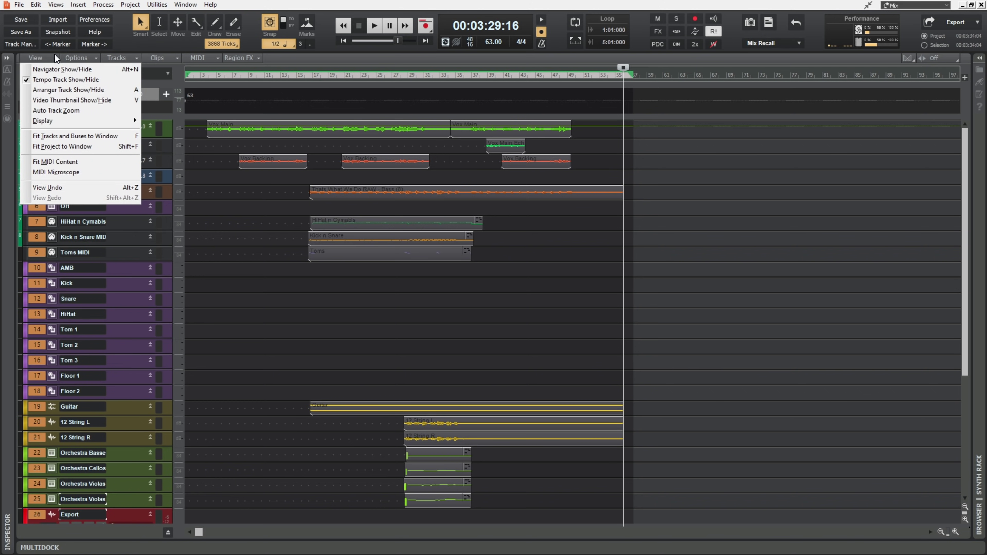
left_click(28, 80)
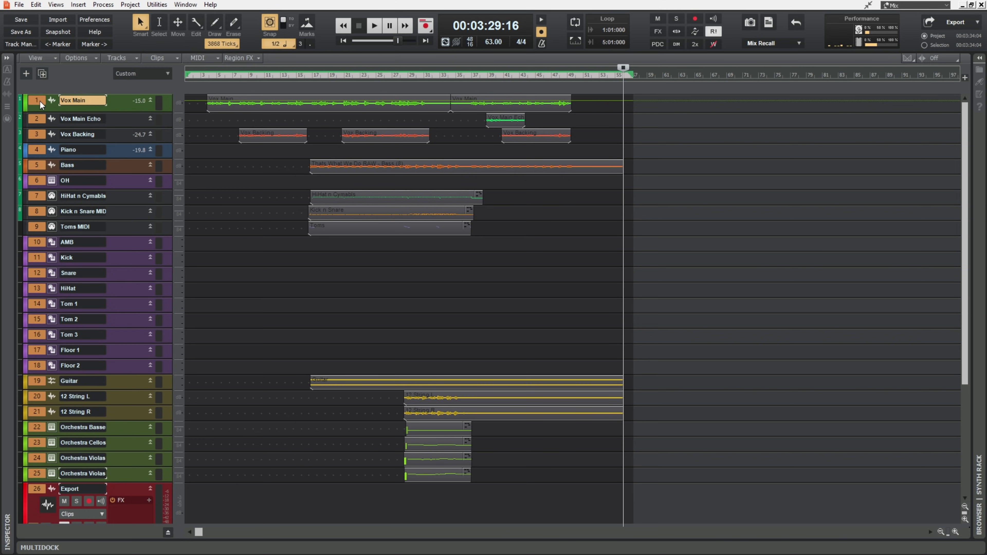
key("alt+8")
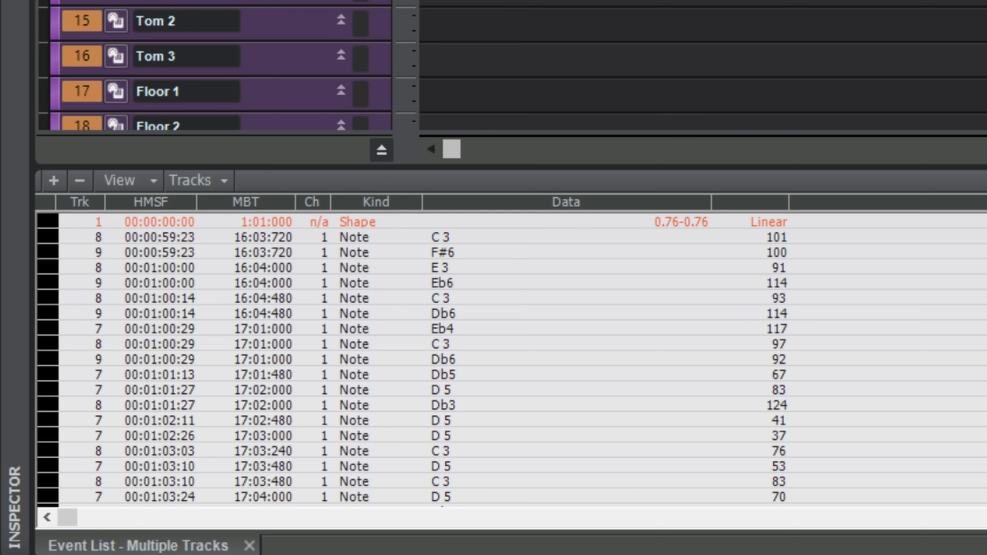
key("Page_Down")
key("Page_Down")
key("Page_Down")
key("Page_Down")
key("Page_Down")
key("Page_Down")
key("Page_Down")
key("Page_Down")
key("Page_Down")
key("Page_Down")
key("Page_Down")
key("Page_Down")
key("Page_Down")
key("Page_Down")
key("Page_Down")
key("Page_Down")
key("Page_Down")
key("Page_Down")
key("Page_Down")
key("Page_Down")
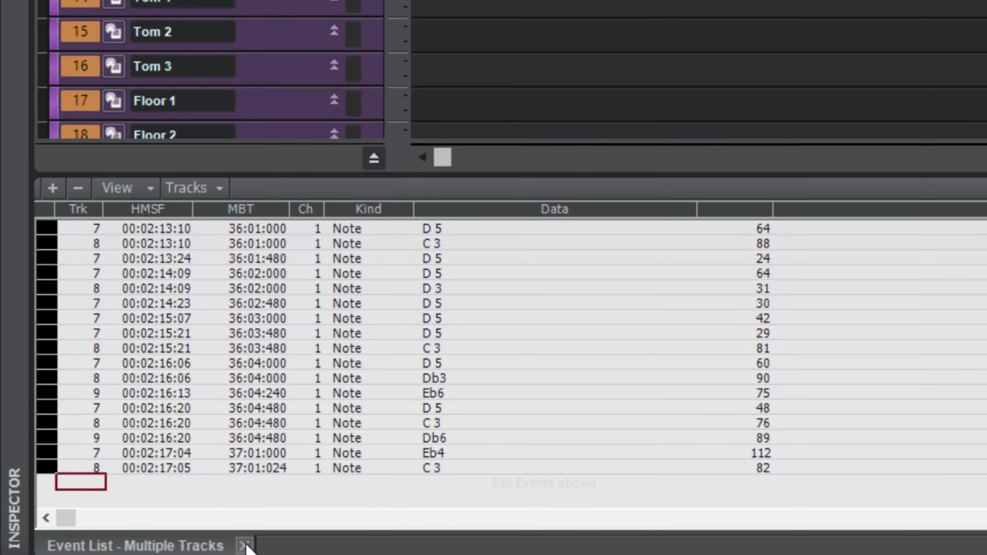
left_click(249, 546)
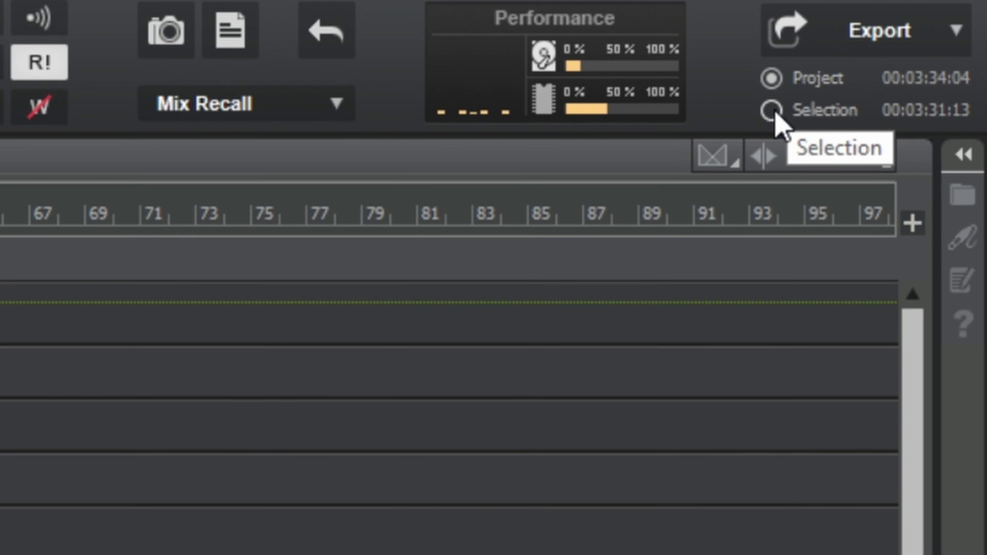
Switch the export range from Project to Selection, covering the 00:03:31:13 span
left_click(772, 112)
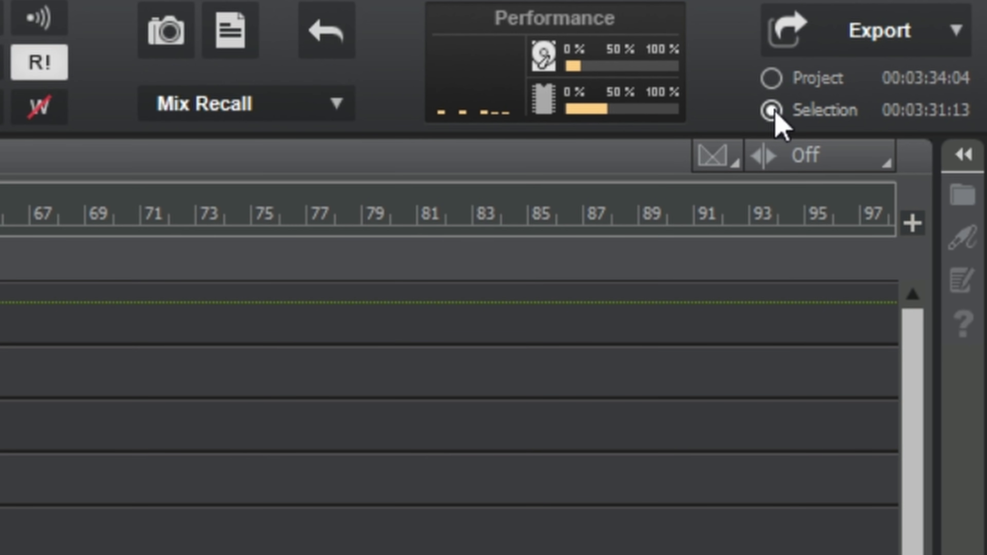